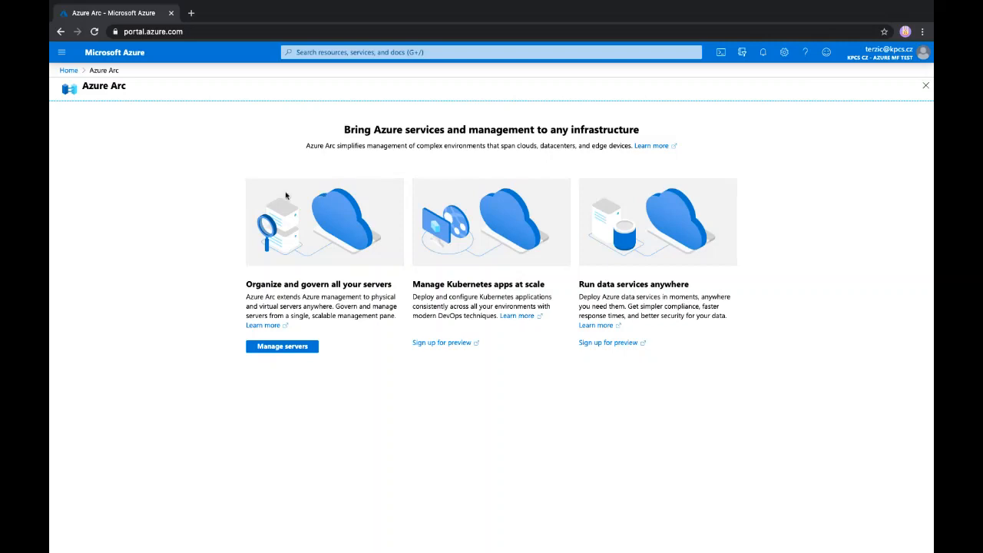
# - Start adding an Azure Arc server with the interactive script method and open the script generation form
pyautogui.click(299, 346)
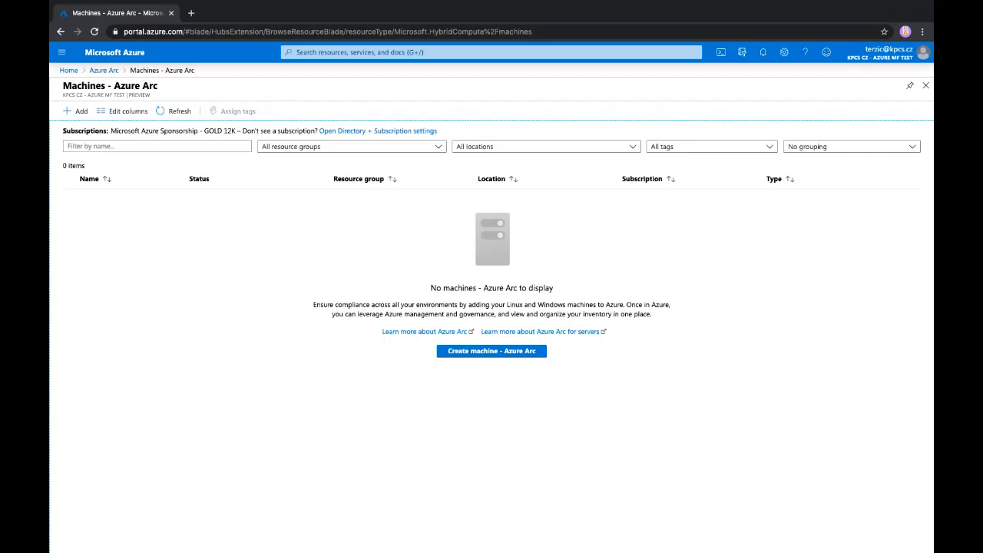
pyautogui.press('super+Tab')
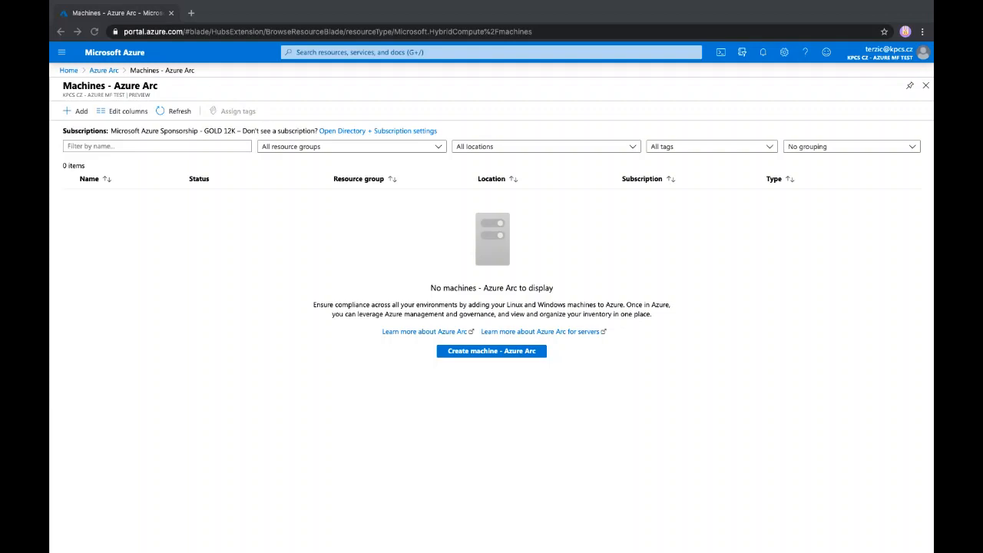
pyautogui.click(501, 355)
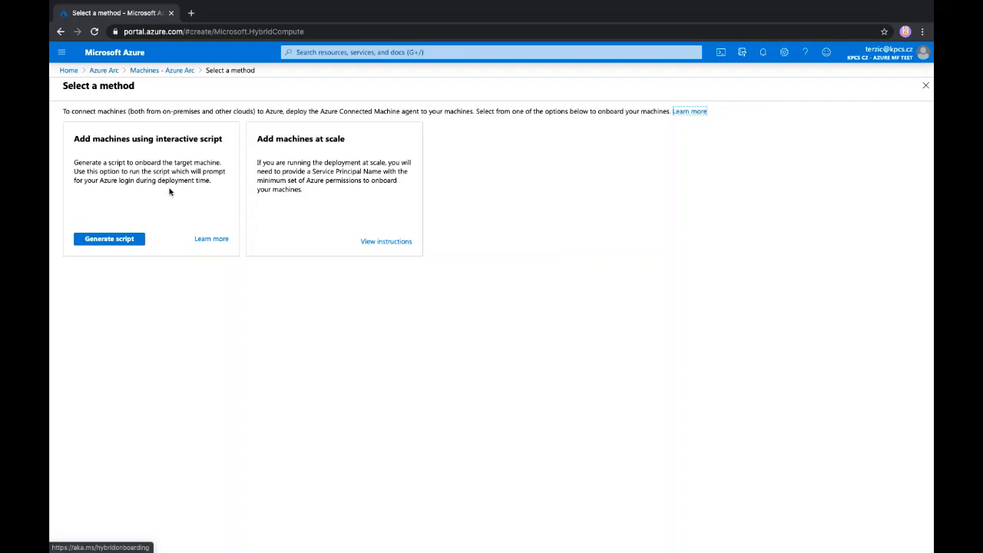
pyautogui.click(131, 240)
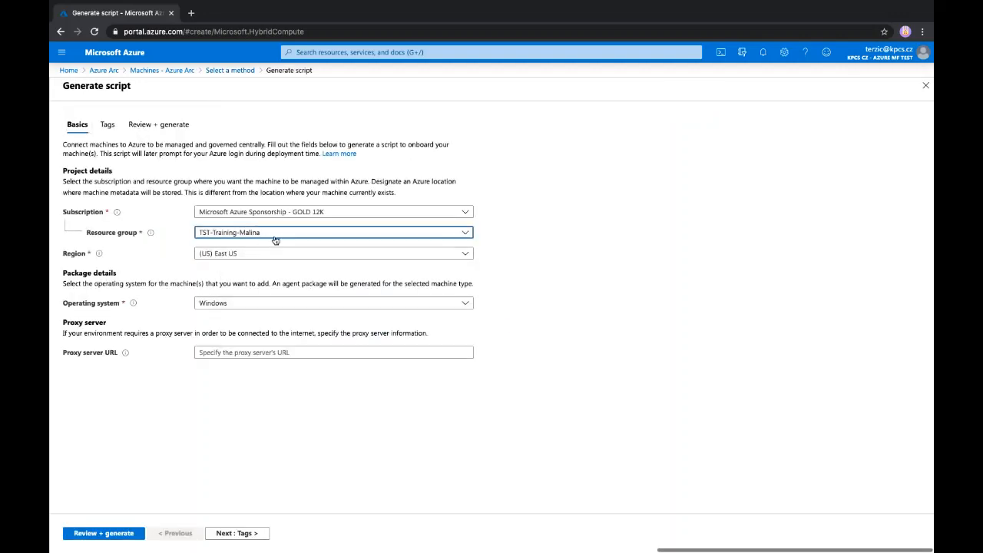
# - Assign resource group TST-AzureArc, keep Windows as the operating system and no proxy server, and proceed to the tags
pyautogui.click(275, 240)
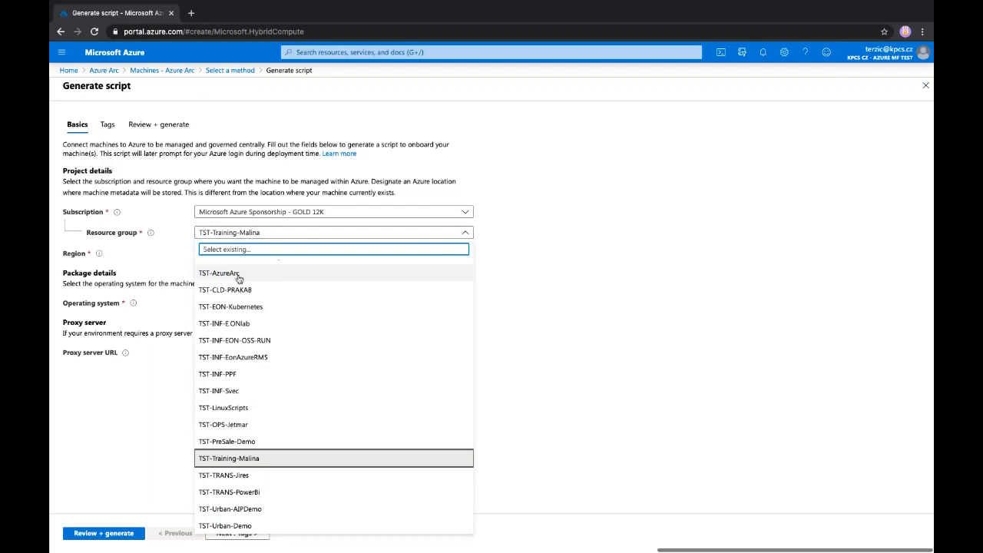
pyautogui.click(272, 275)
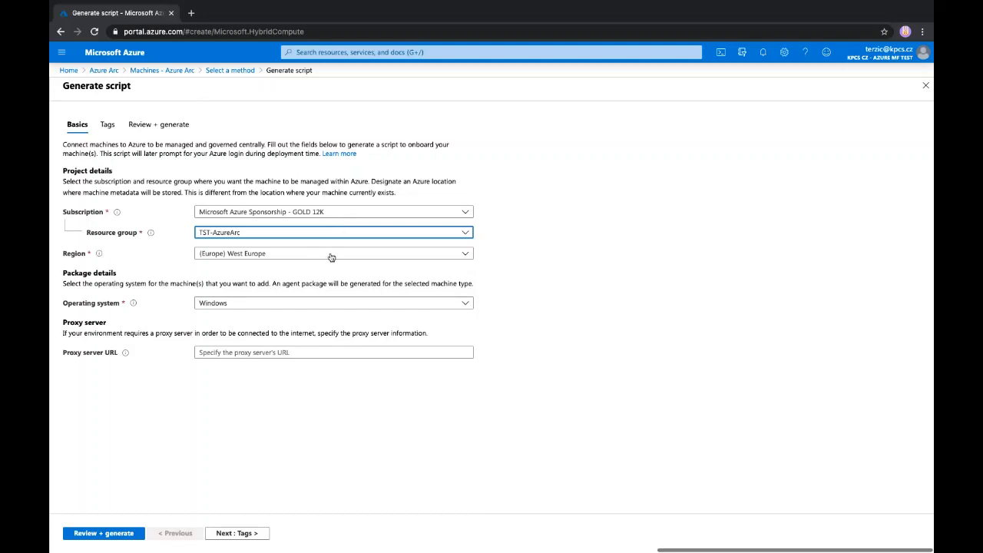
pyautogui.click(304, 303)
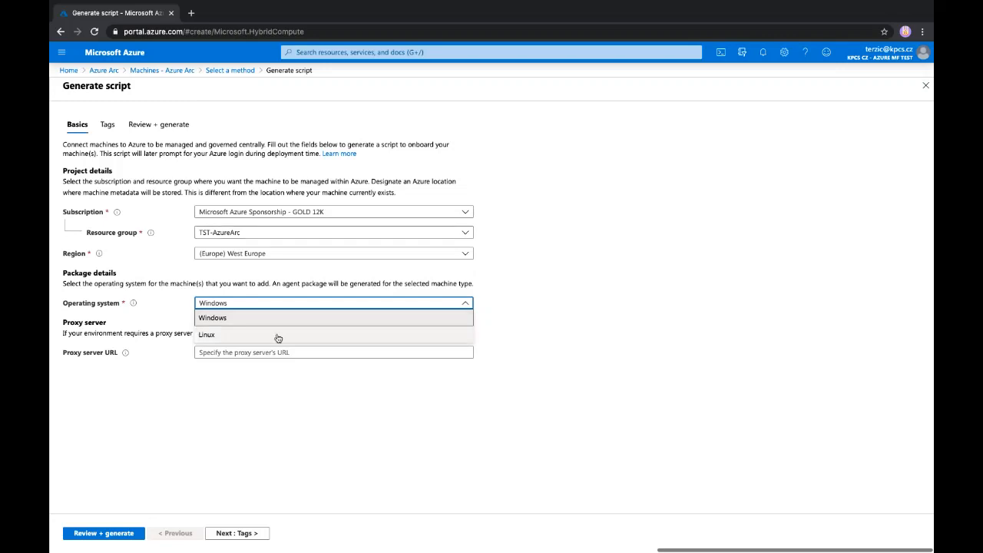
pyautogui.click(570, 305)
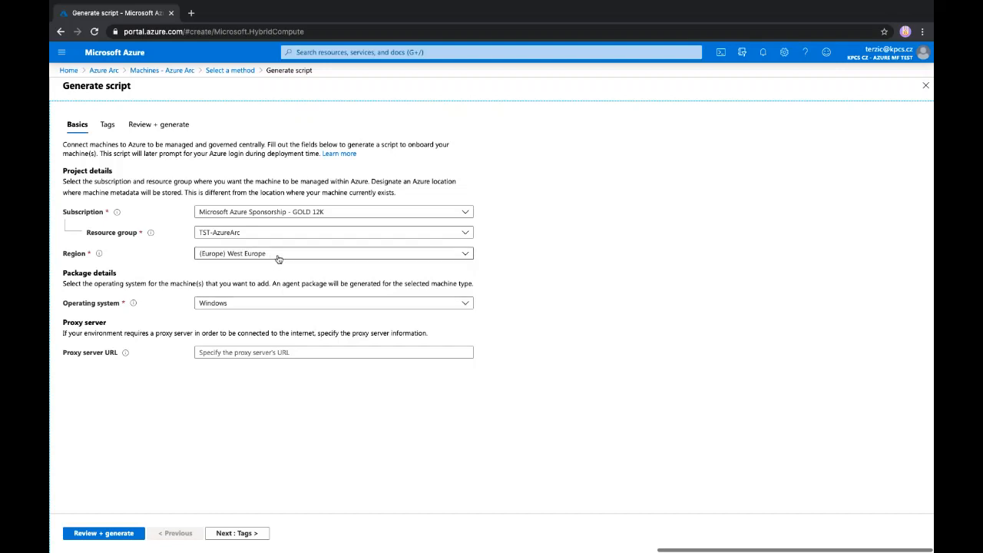
pyautogui.click(279, 353)
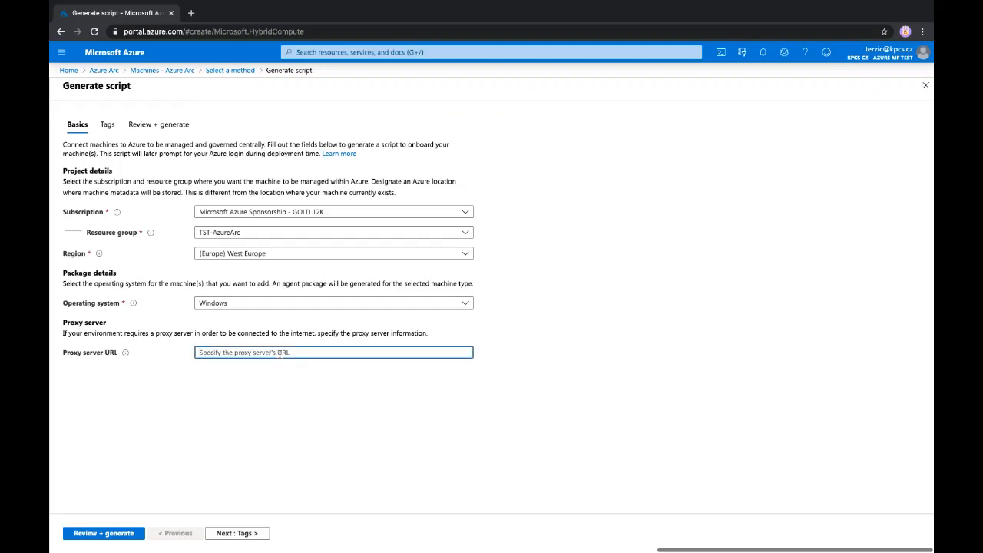
pyautogui.click(244, 532)
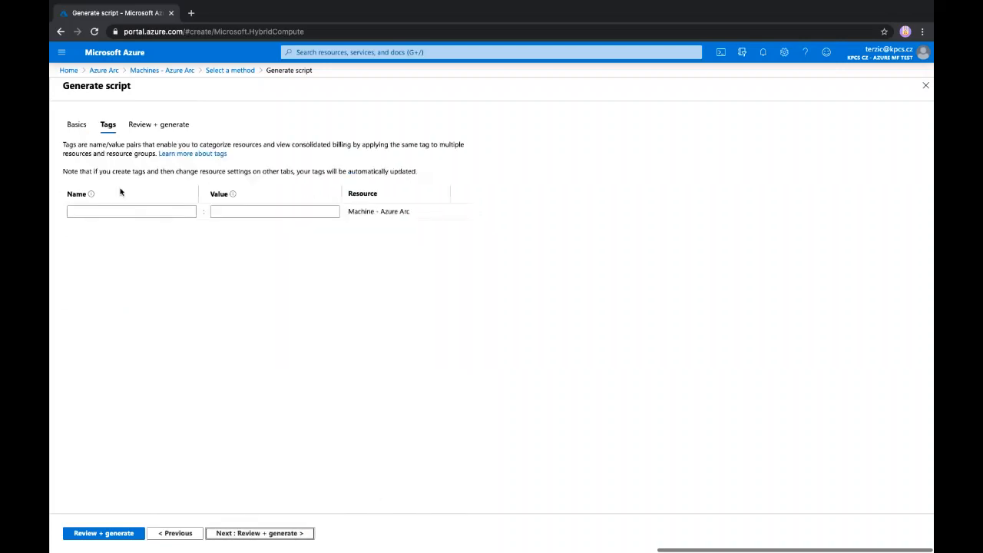
# - Add a CreatedBy tag with the creator's name as its value and proceed to the review of the generated script
pyautogui.click(161, 211)
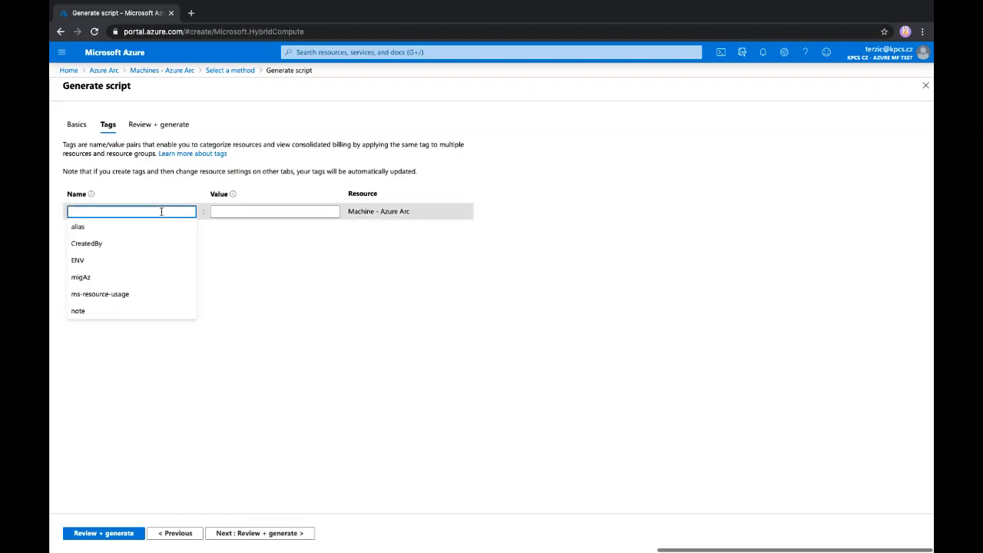
pyautogui.click(128, 244)
pyautogui.click(241, 212)
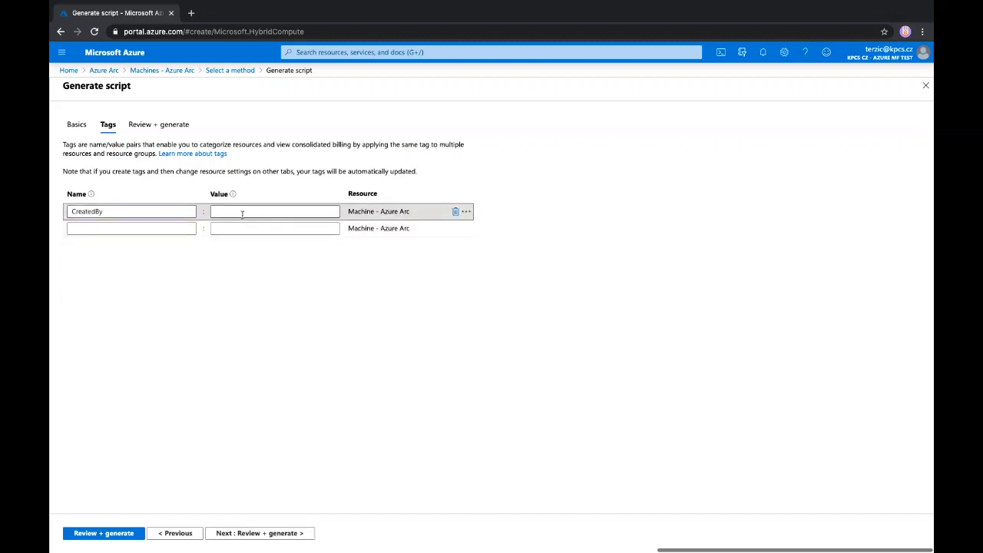
pyautogui.write('Vuki')
pyautogui.click(249, 229)
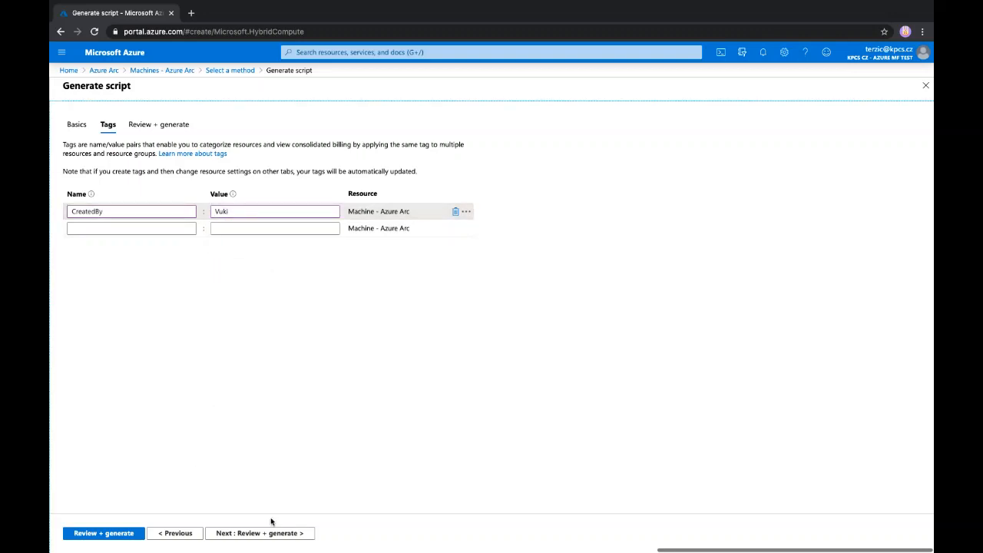
pyautogui.click(287, 534)
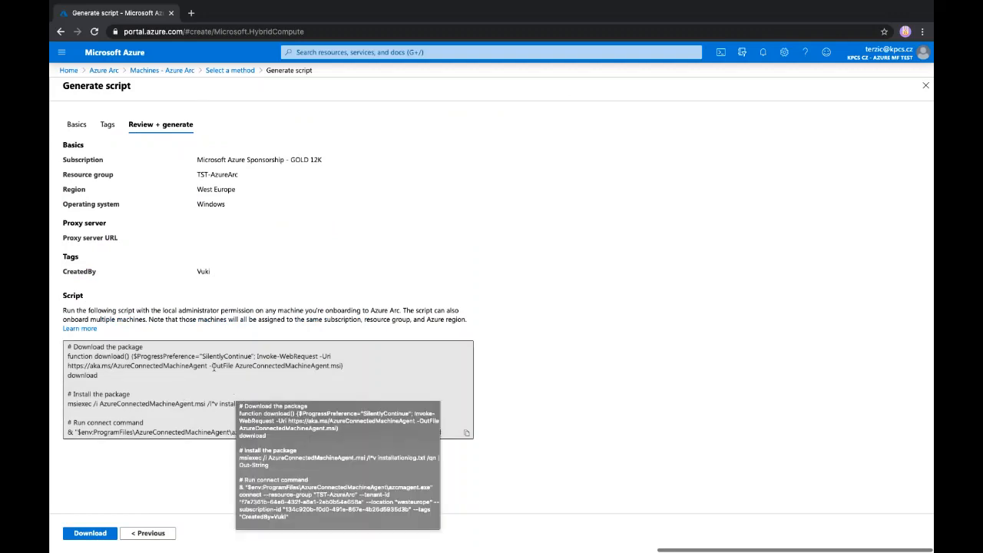
# - Review the script's download, install and connect commands, and download the onboarding script
pyautogui.click(214, 365)
pyautogui.click(236, 377)
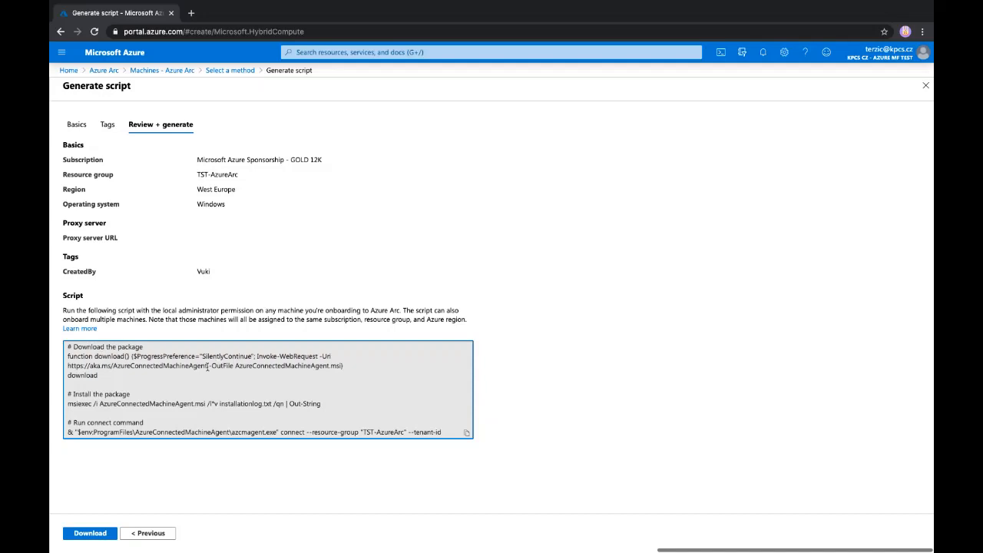
pyautogui.moveTo(207, 367); pyautogui.dragTo(101, 367)
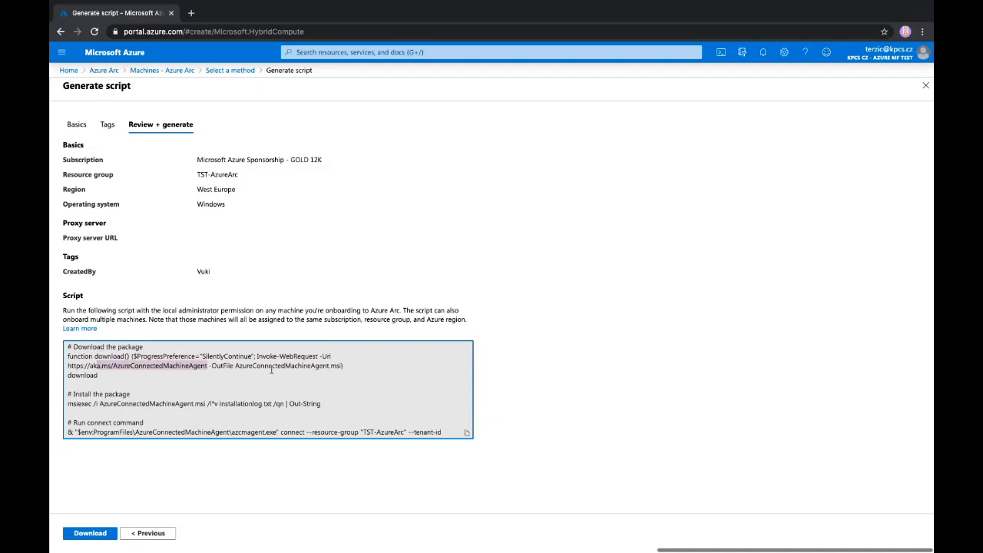
pyautogui.moveTo(205, 404); pyautogui.dragTo(99, 405)
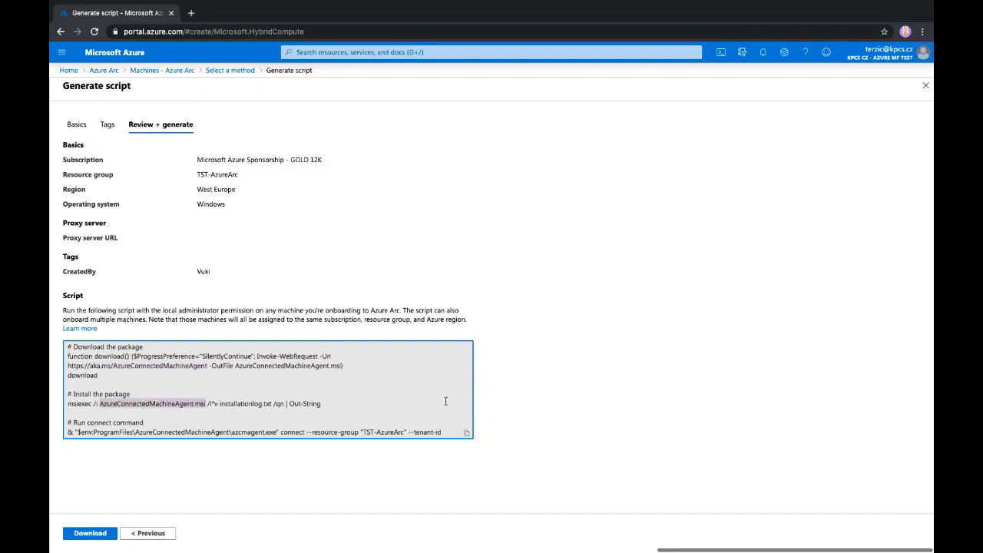
pyautogui.moveTo(274, 404); pyautogui.dragTo(215, 403)
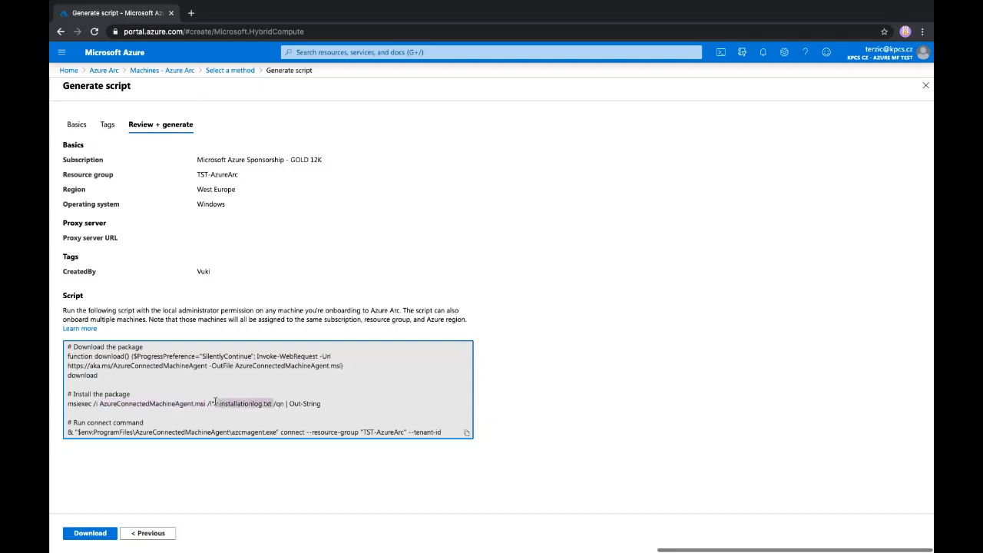
pyautogui.click(396, 432)
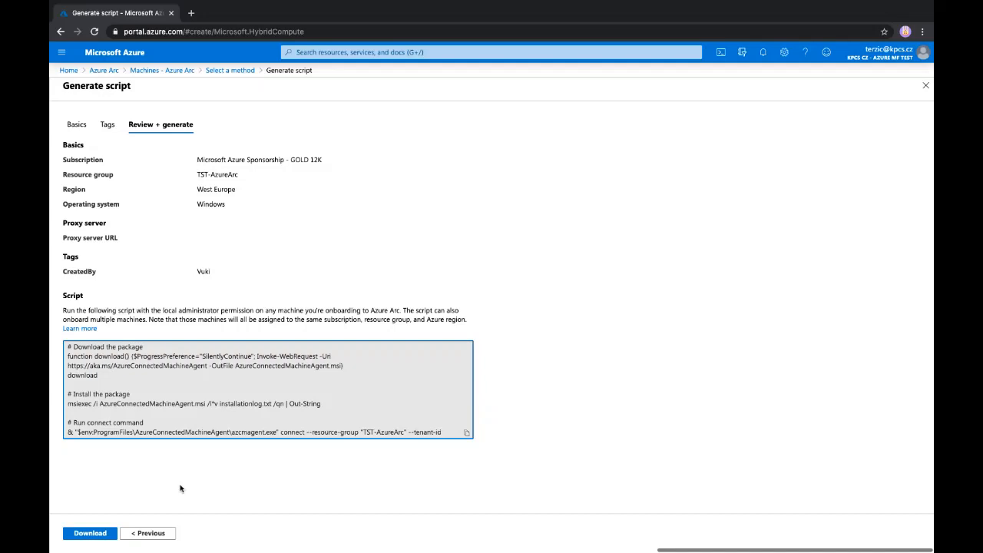
pyautogui.click(91, 534)
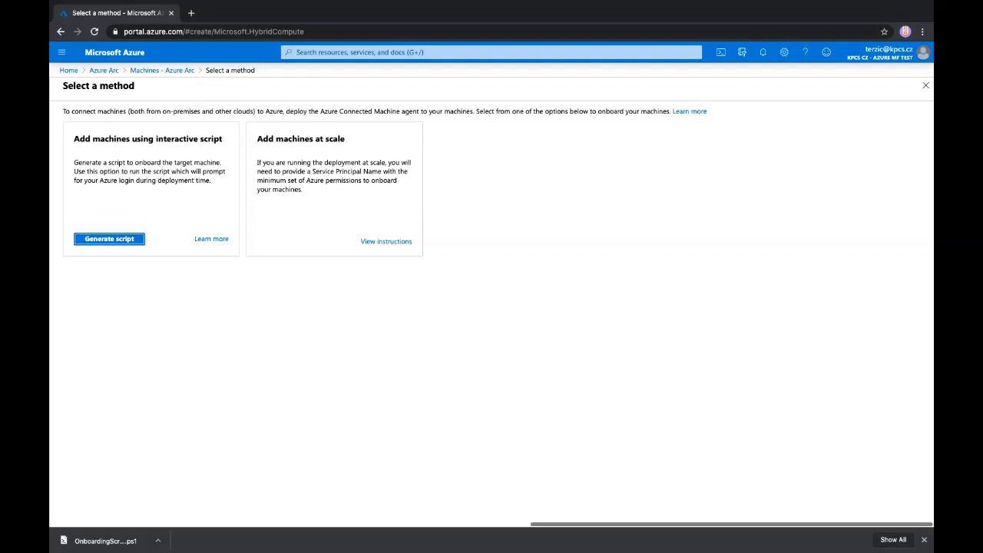
# - Switch to the VM-MGMTServer session in Microsoft Remote Desktop and take it out of full screen
pyautogui.press('super+Tab')
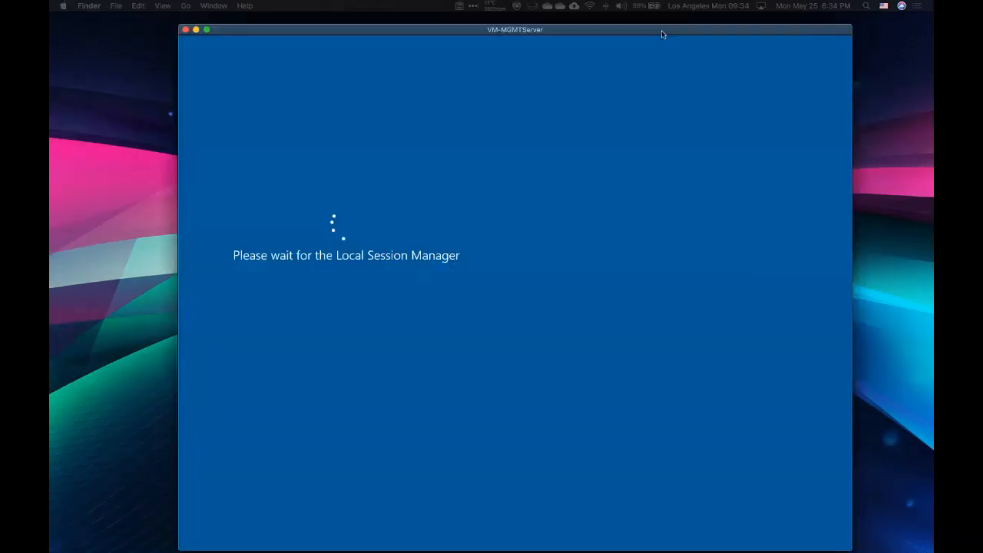
pyautogui.moveTo(661, 30); pyautogui.dragTo(670, 25)
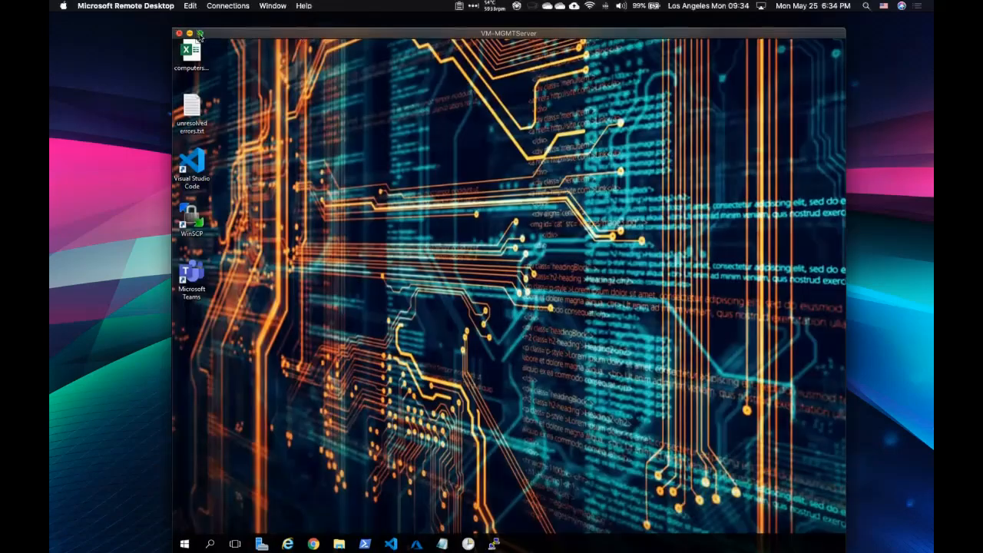
pyautogui.click(198, 32)
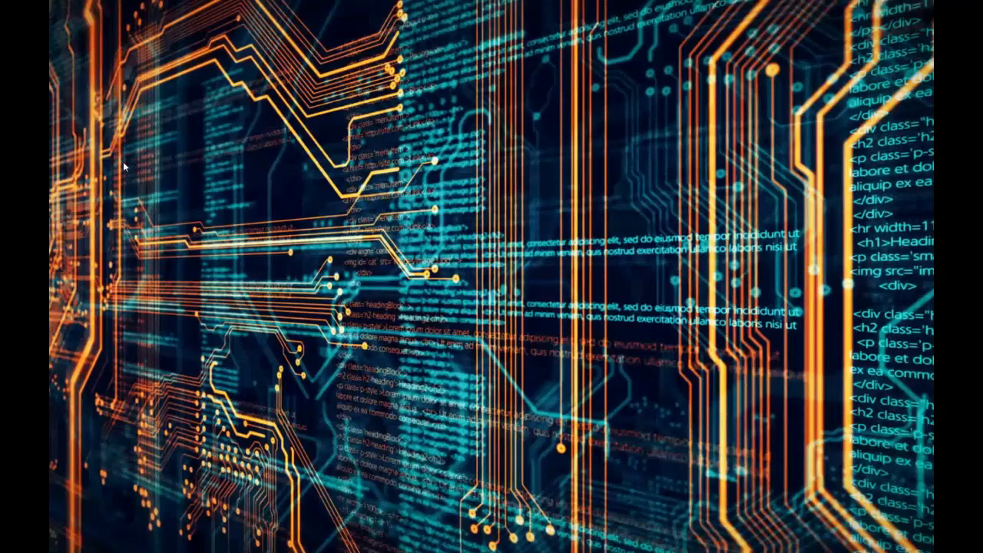
pyautogui.moveTo(55, 3)
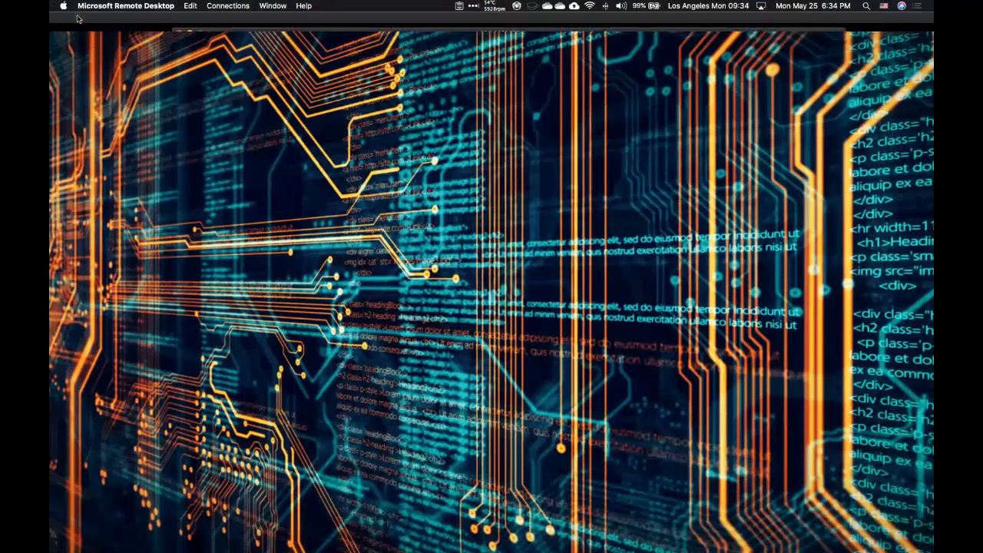
pyautogui.click(77, 18)
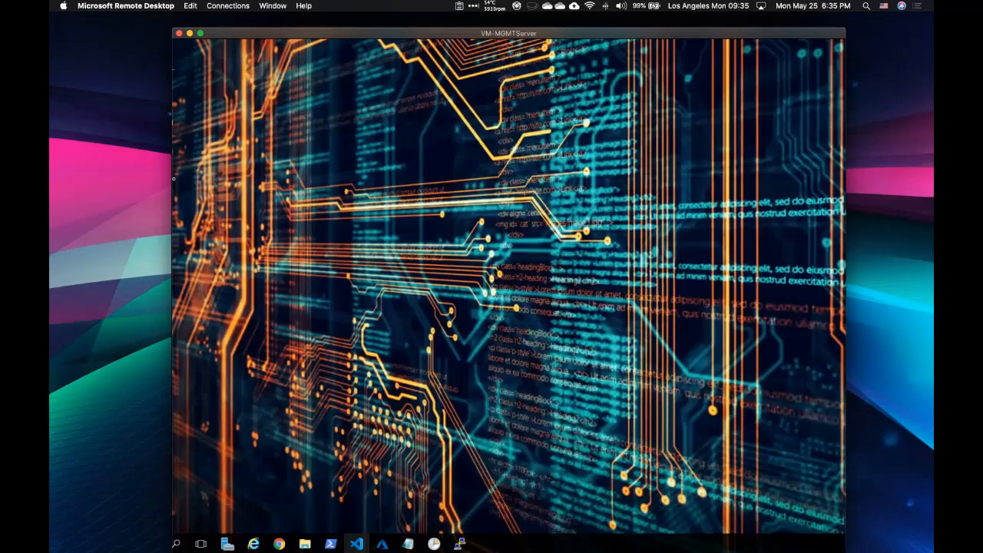
# - Place the downloaded OnboardingScript.ps1 on the desktop of VM-MGMTServer
pyautogui.press('super+Tab')
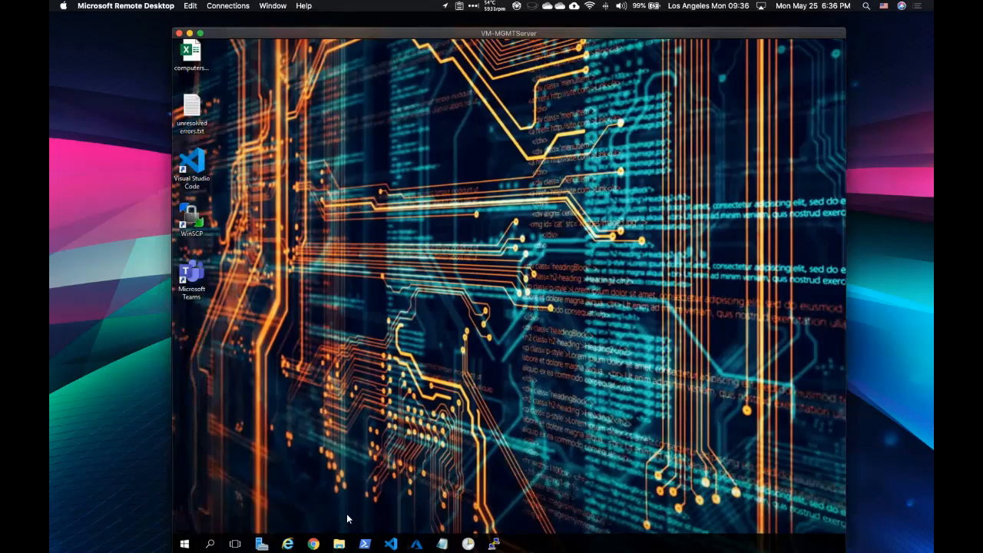
pyautogui.click(339, 546)
pyautogui.hotkey('ctrl', 'Right')
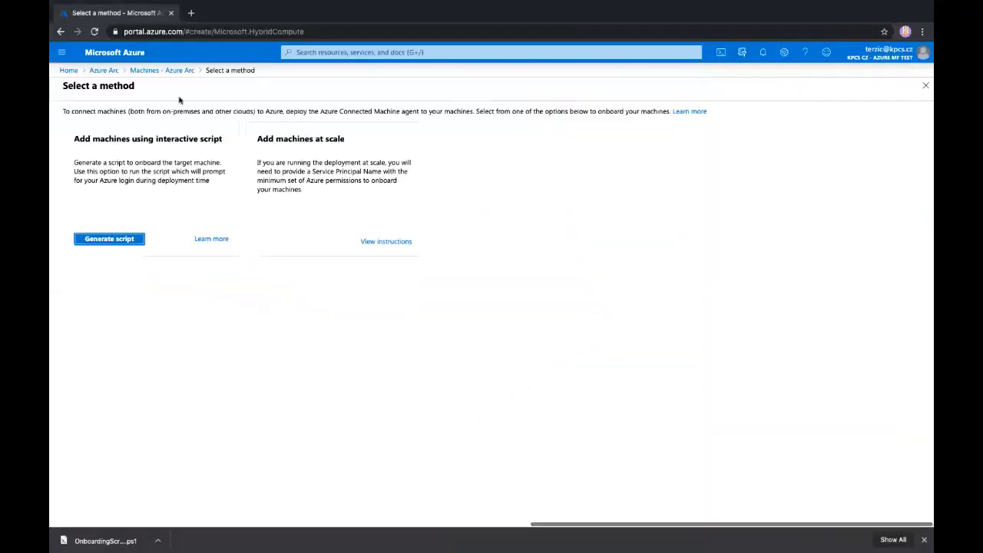
pyautogui.click(176, 71)
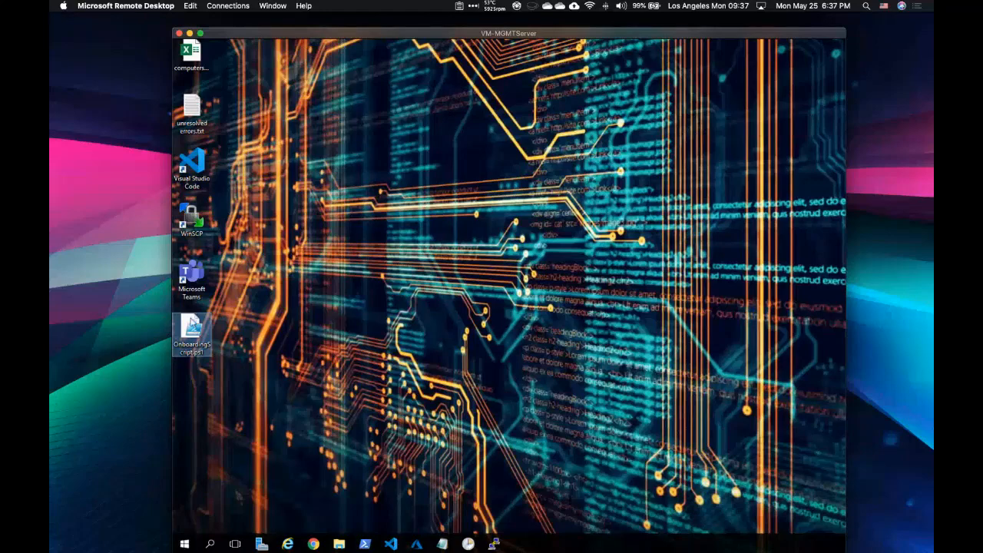
# - Look at the run options for OnboardingScript.ps1 on the remote desktop and move the VM-MGMTServer window fully into view
pyautogui.rightClick(192, 321)
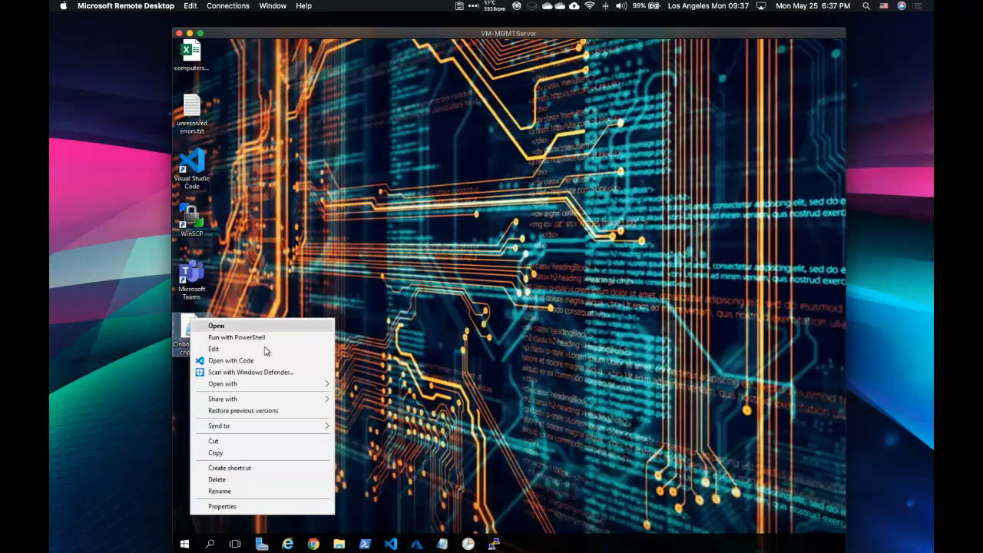
pyautogui.click(437, 314)
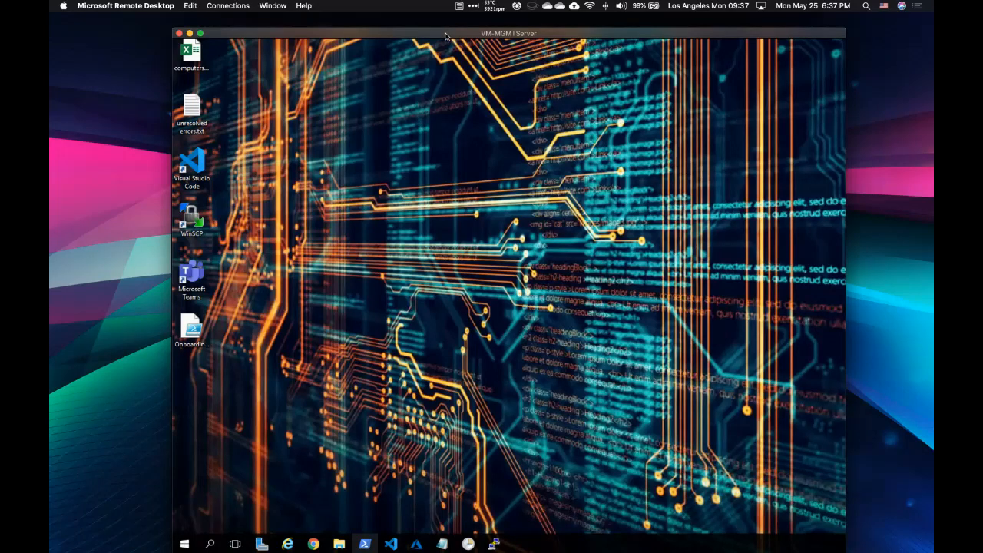
pyautogui.moveTo(446, 36); pyautogui.dragTo(483, 26)
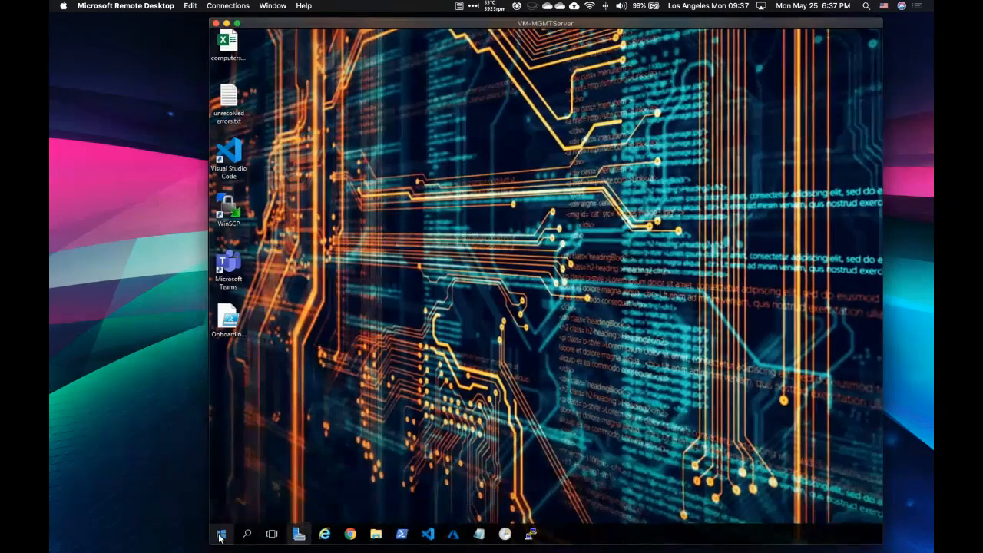
pyautogui.rightClick(402, 533)
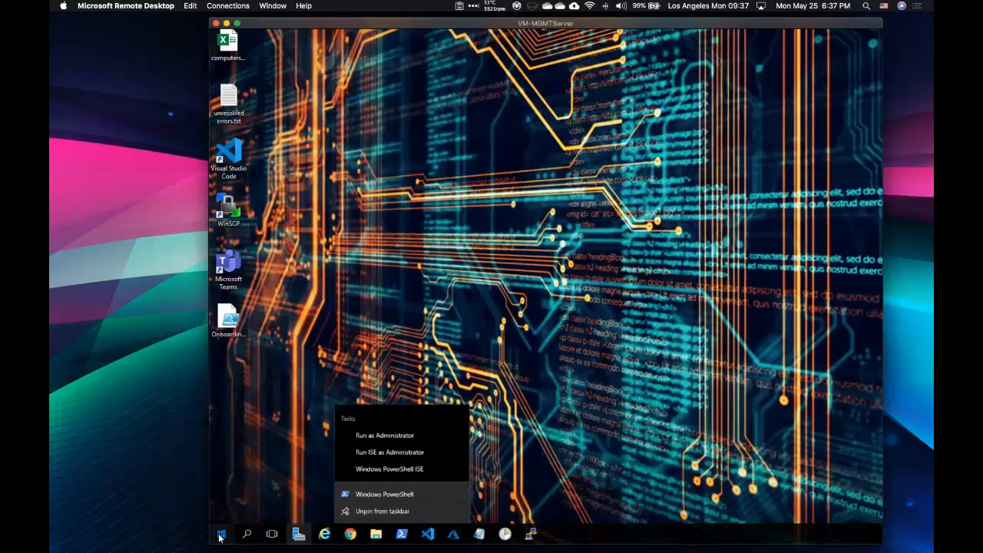
pyautogui.click(412, 449)
pyautogui.click(222, 534)
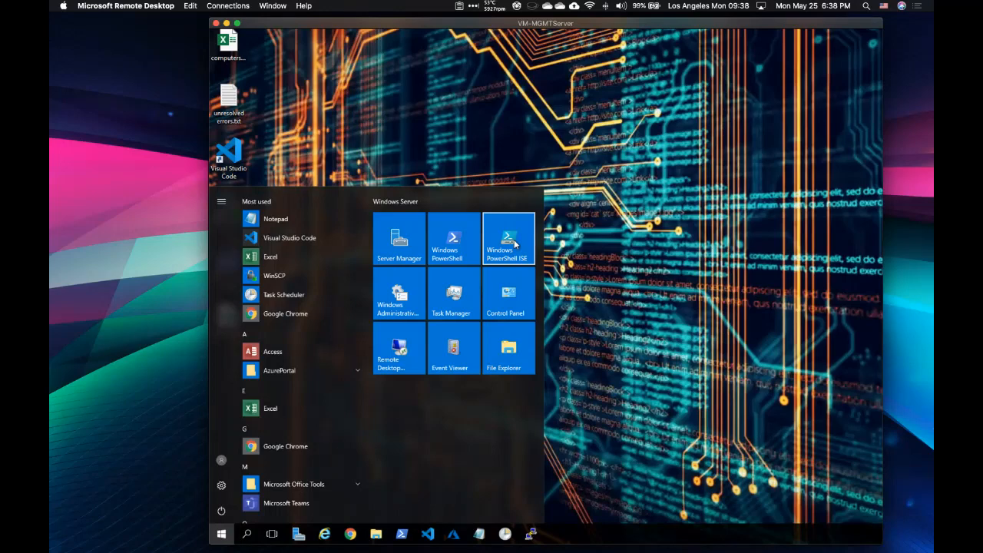
pyautogui.press('Tab')
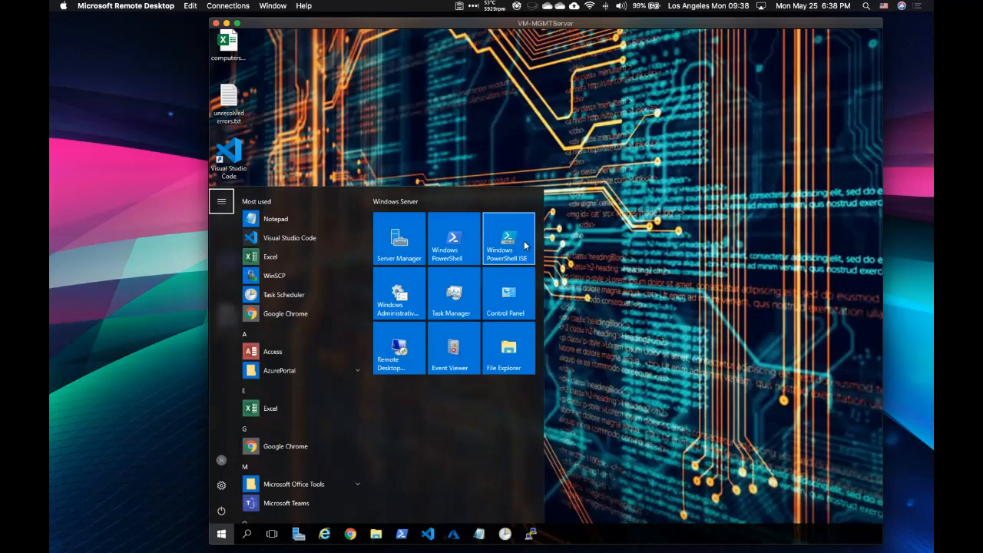
pyautogui.rightClick(525, 245)
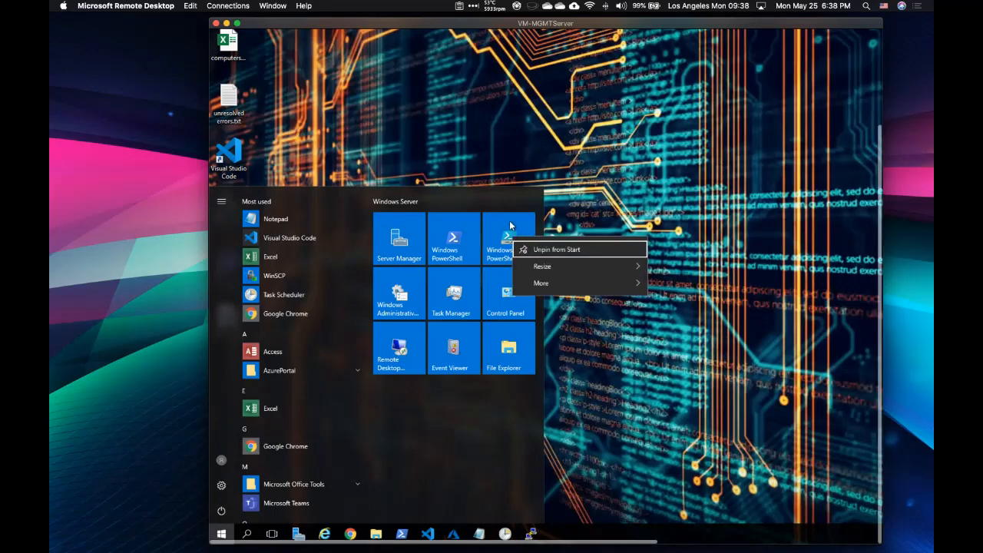
pyautogui.press('Escape')
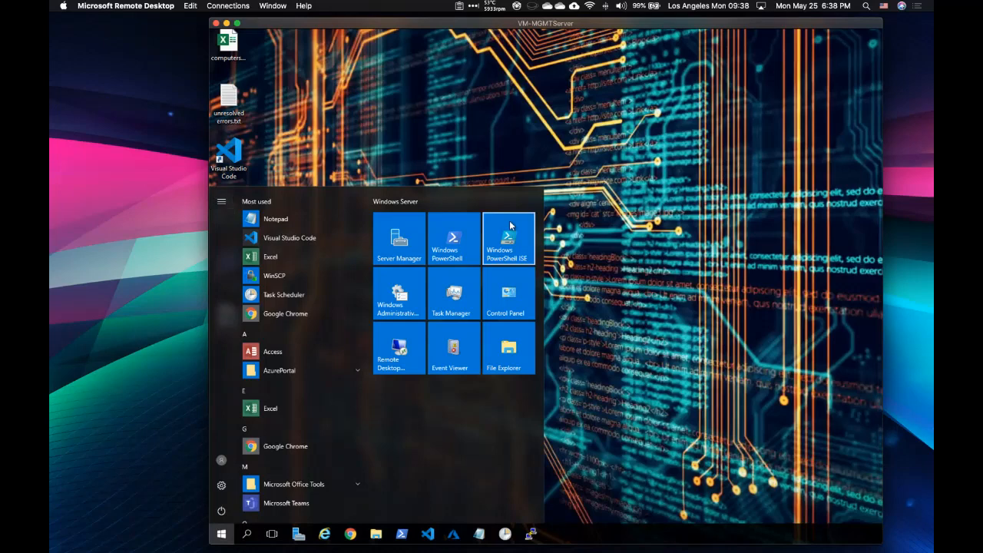
# - Start Windows PowerShell ISE as administrator on the remote server
pyautogui.rightClick(402, 535)
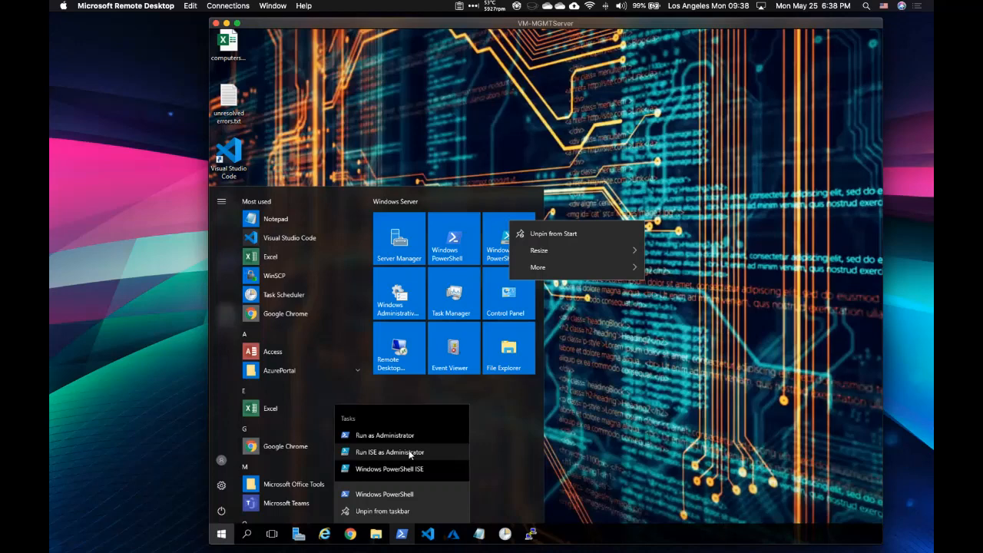
pyautogui.click(409, 452)
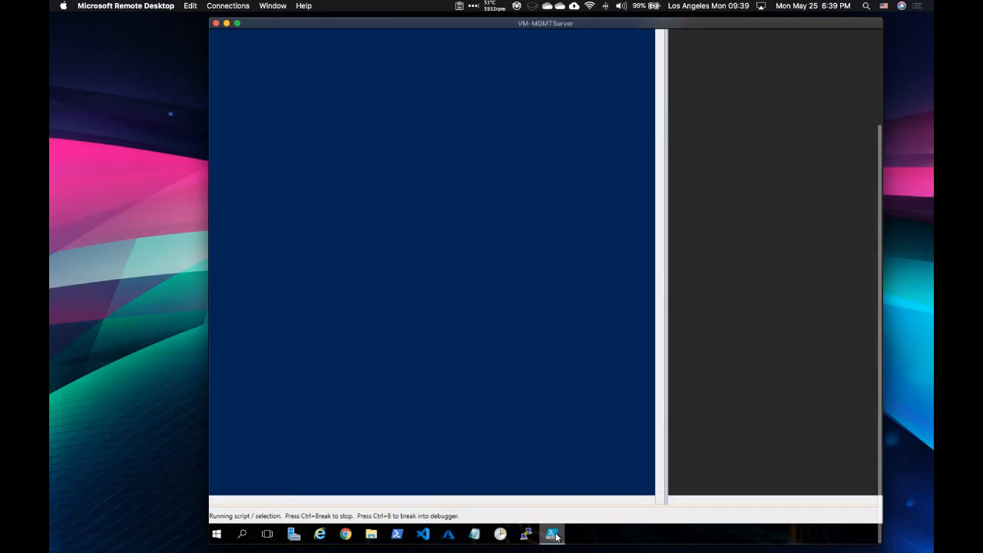
pyautogui.click(554, 535)
pyautogui.rightClick(220, 315)
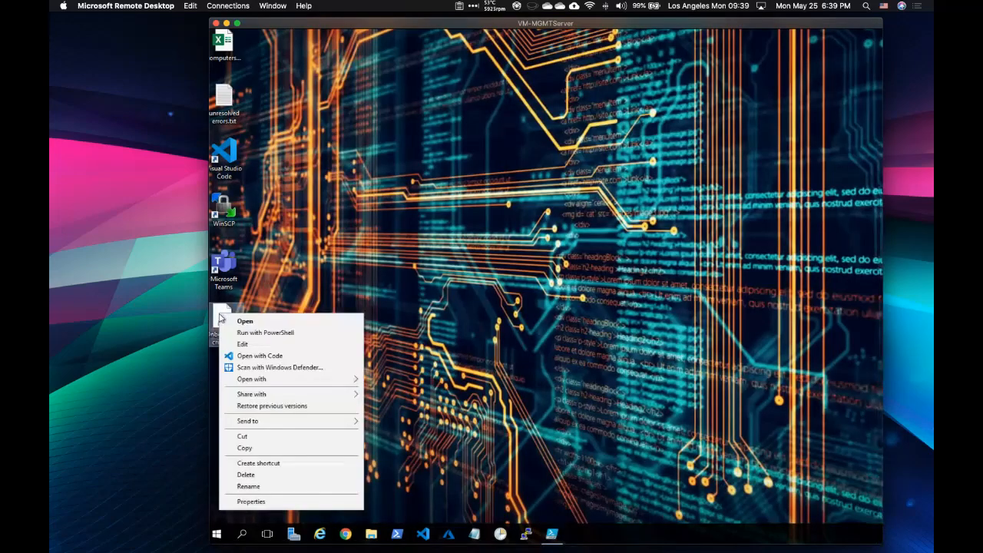
pyautogui.click(556, 447)
pyautogui.click(554, 532)
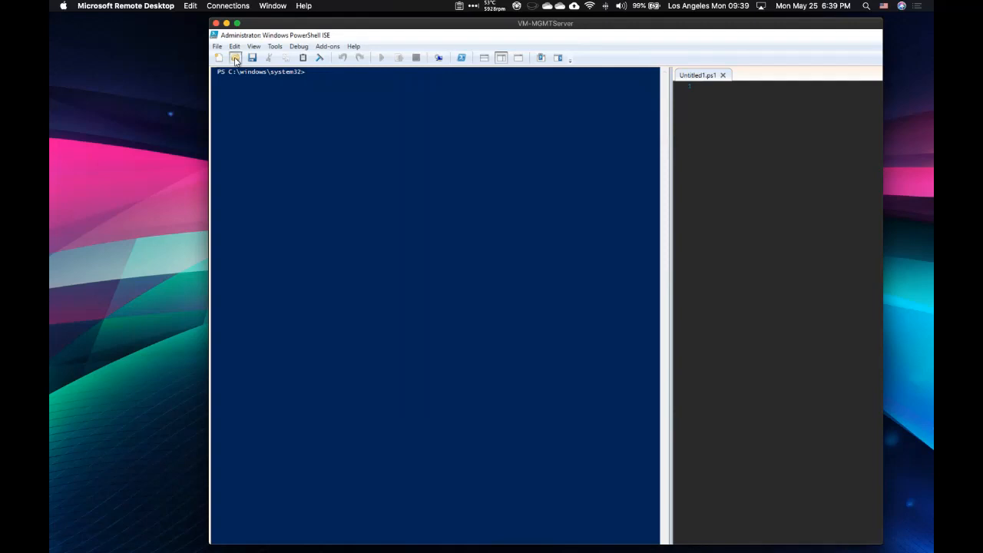
# - Open OnboardingScript.ps1 from the Desktop folder in PowerShell ISE
pyautogui.click(236, 60)
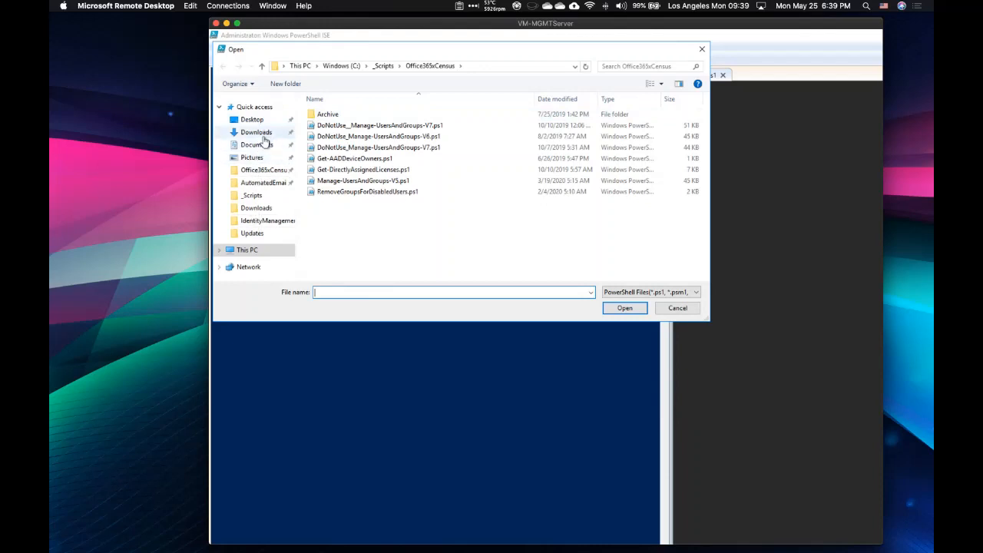
pyautogui.click(259, 122)
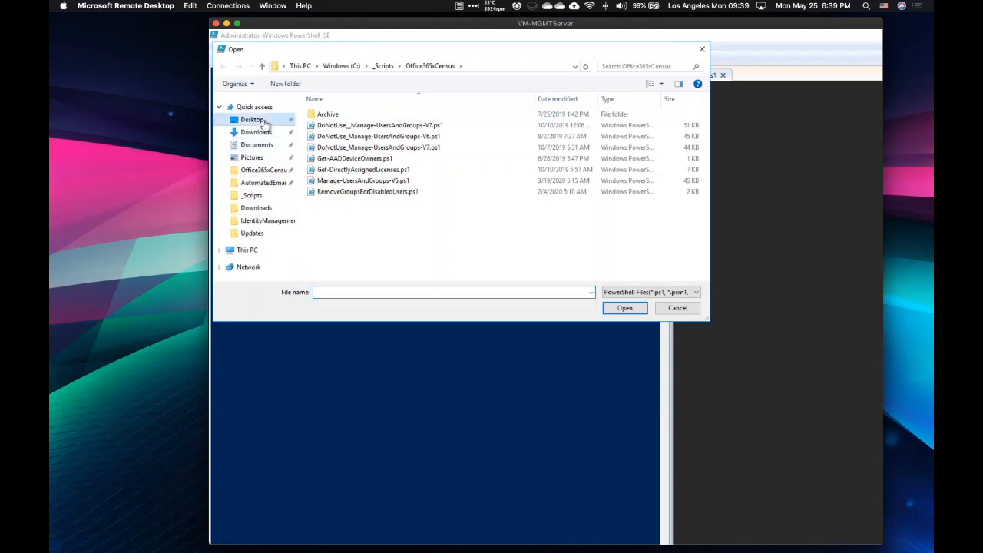
pyautogui.click(346, 113)
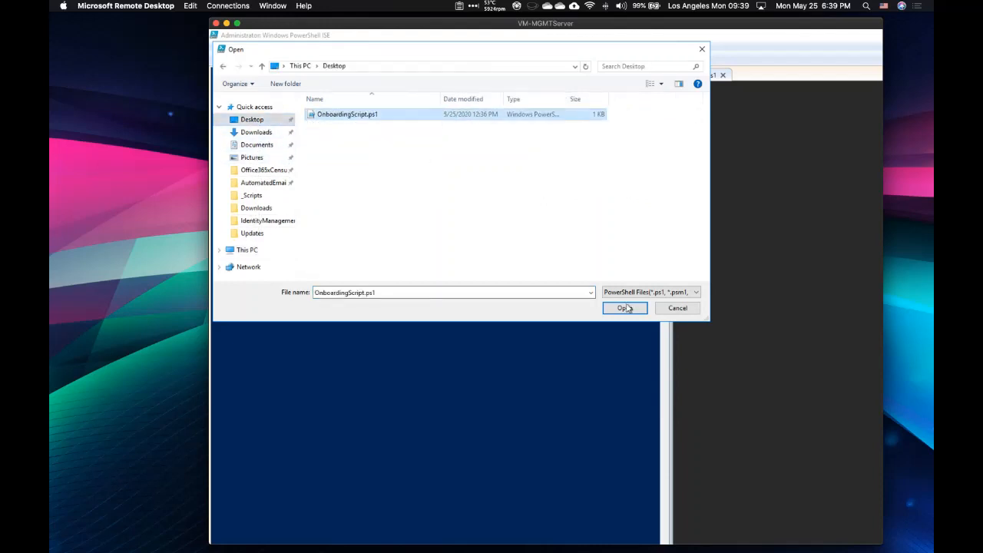
pyautogui.click(624, 307)
# - Check the download, install and connect commands in OnboardingScript.ps1 and run the whole script
pyautogui.hscroll(10, 784, 172)
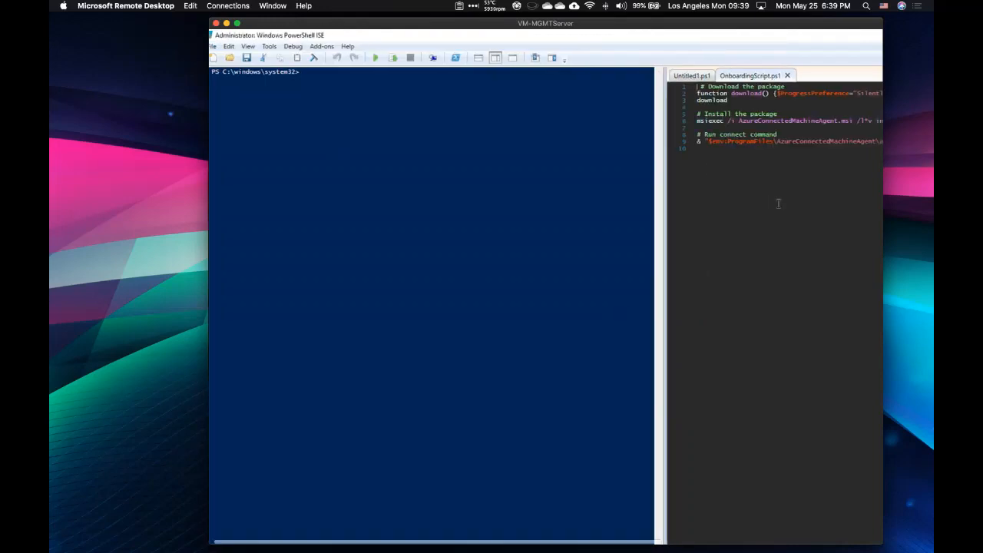
pyautogui.hscroll(4, 777, 204)
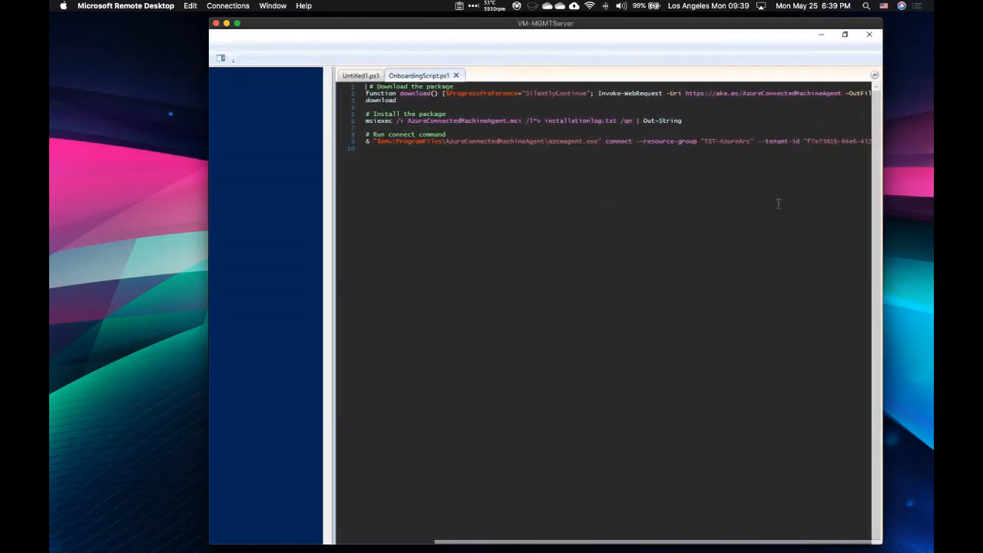
pyautogui.hscroll(1, 778, 203)
pyautogui.hscroll(-1, 777, 204)
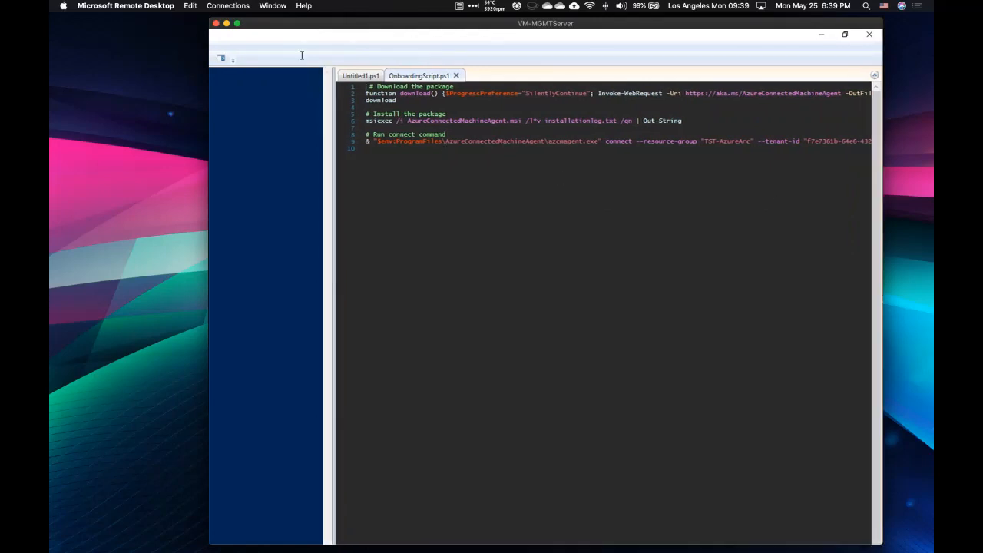
pyautogui.hscroll(-5, 354, 150)
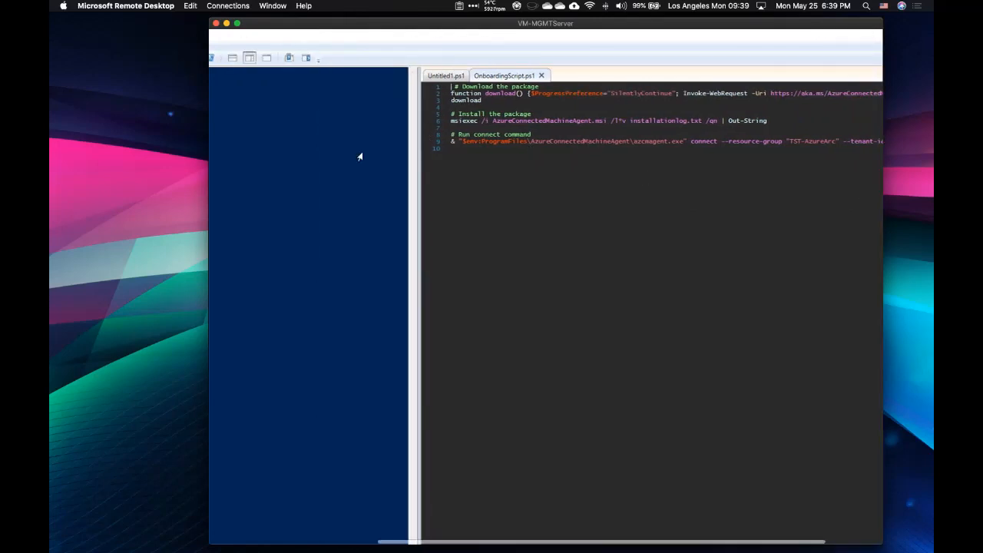
pyautogui.hscroll(-15, 359, 157)
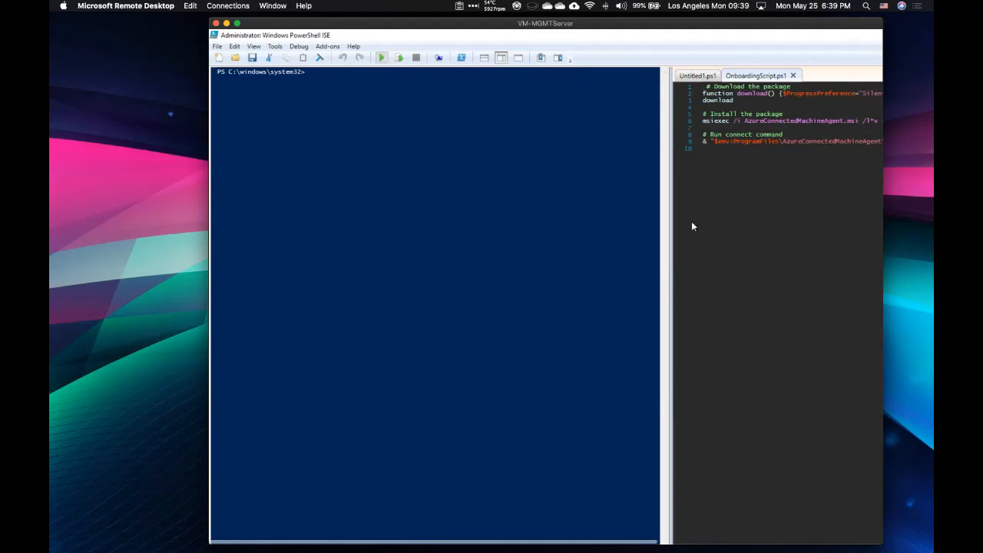
pyautogui.press('F5')
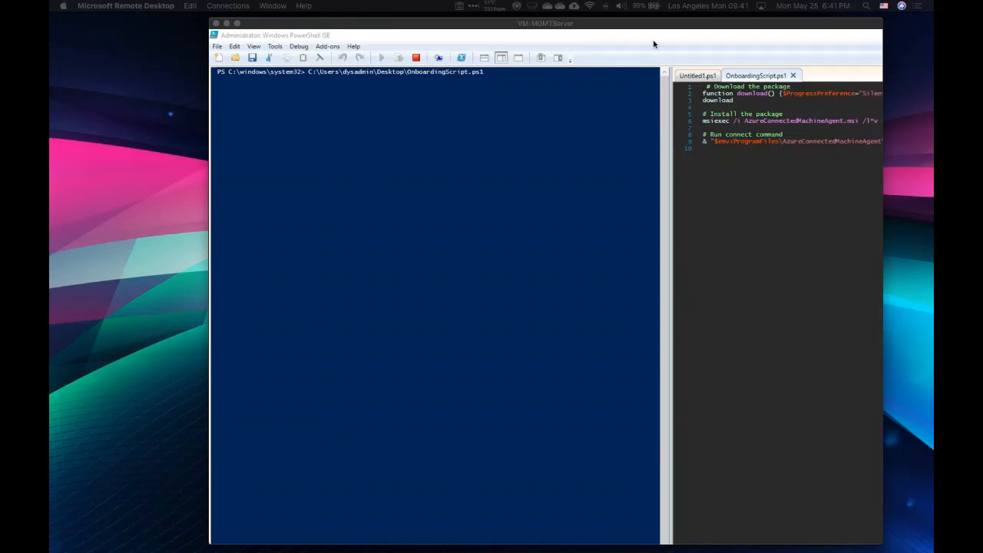
# - Move the VM-MGMTServer session window and take it out of full screen so the whole console output can be read
pyautogui.moveTo(653, 41); pyautogui.dragTo(606, 41)
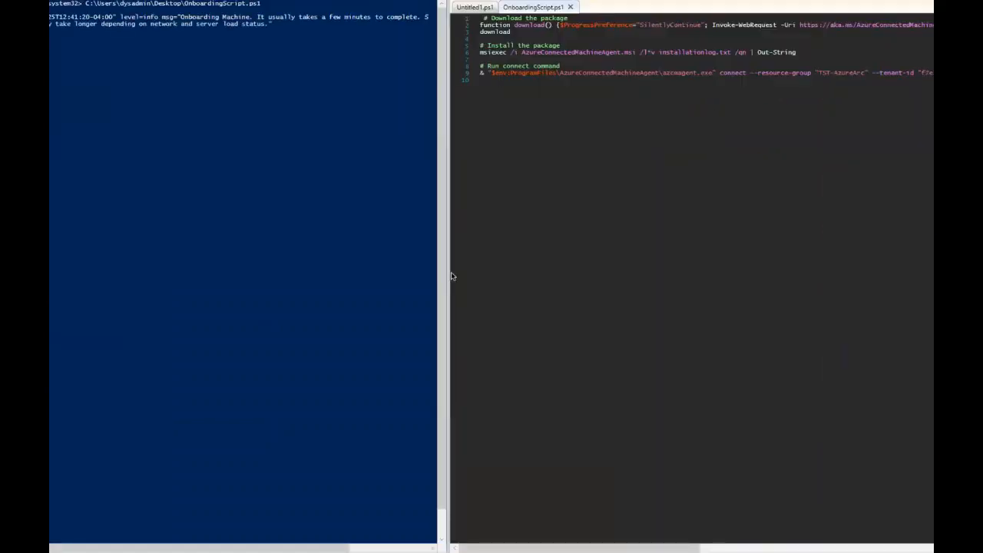
pyautogui.moveTo(293, 3)
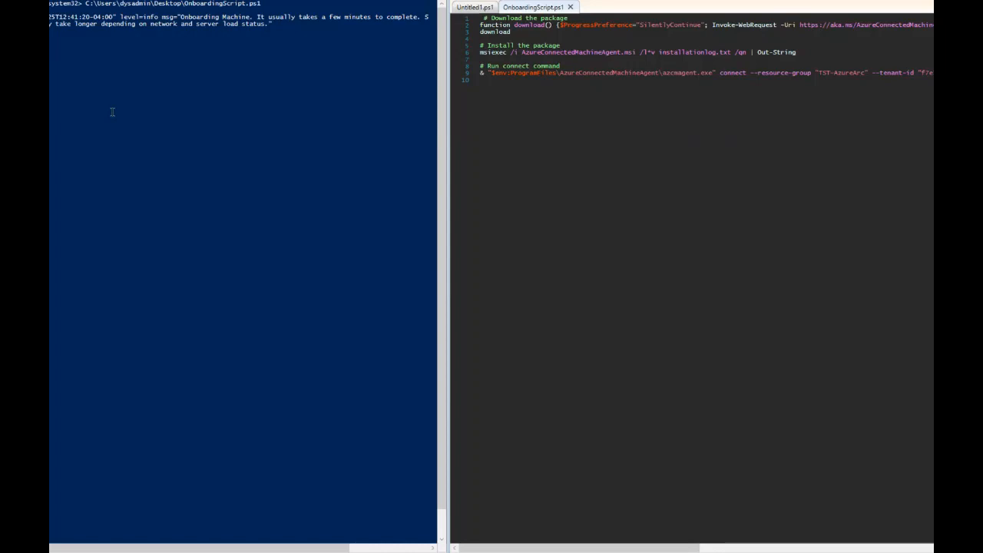
pyautogui.moveTo(80, 18)
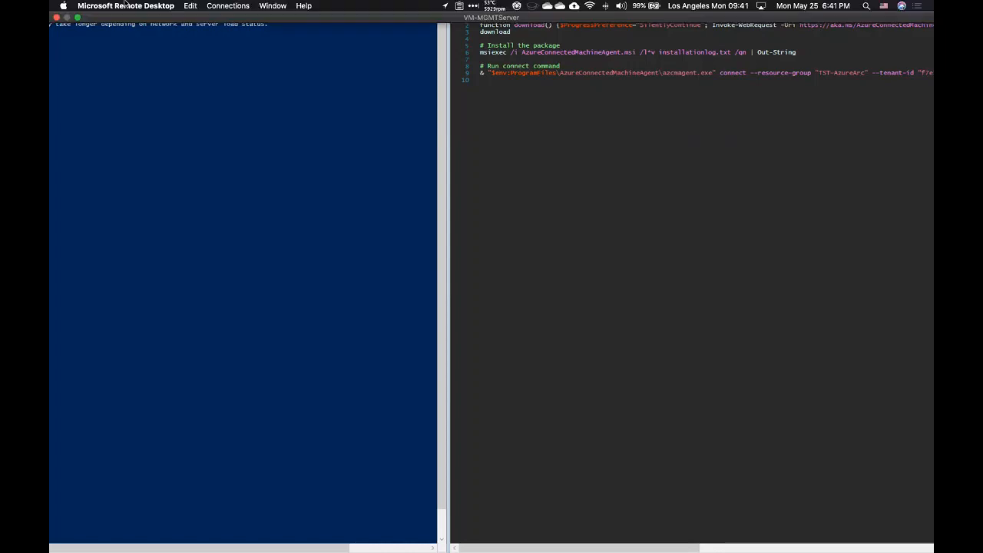
pyautogui.click(80, 18)
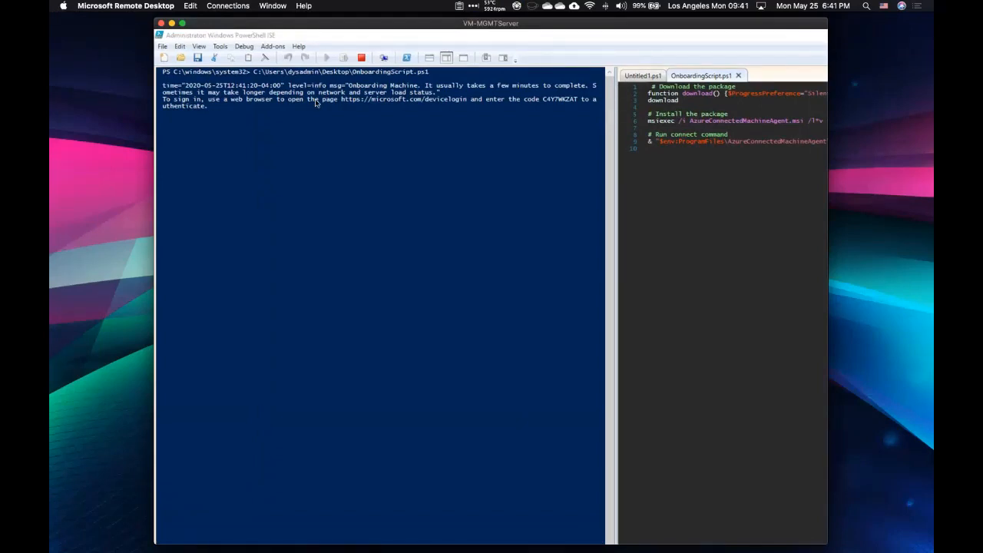
# - Copy the device sign-in code from the script's console output
pyautogui.click(564, 97)
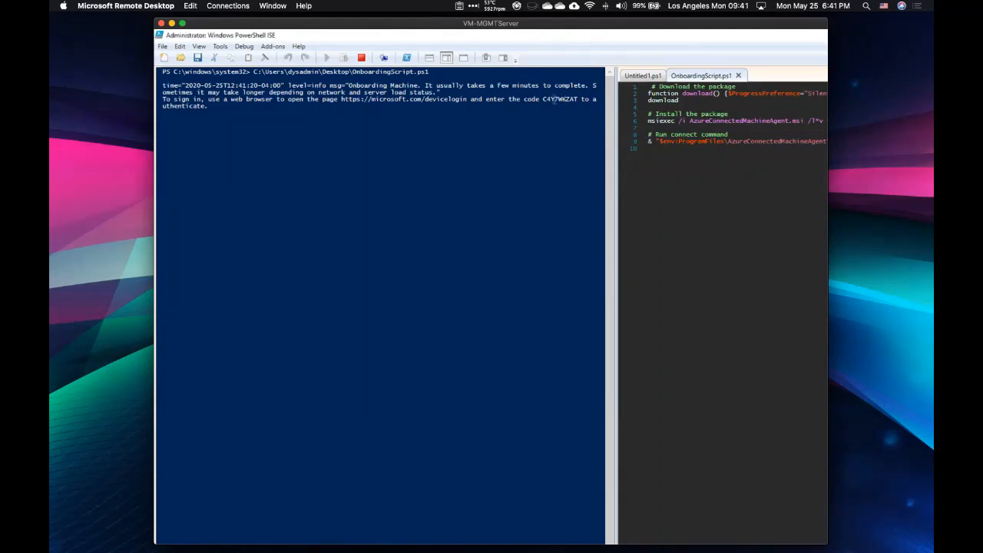
pyautogui.doubleClick(555, 98)
pyautogui.rightClick(555, 97)
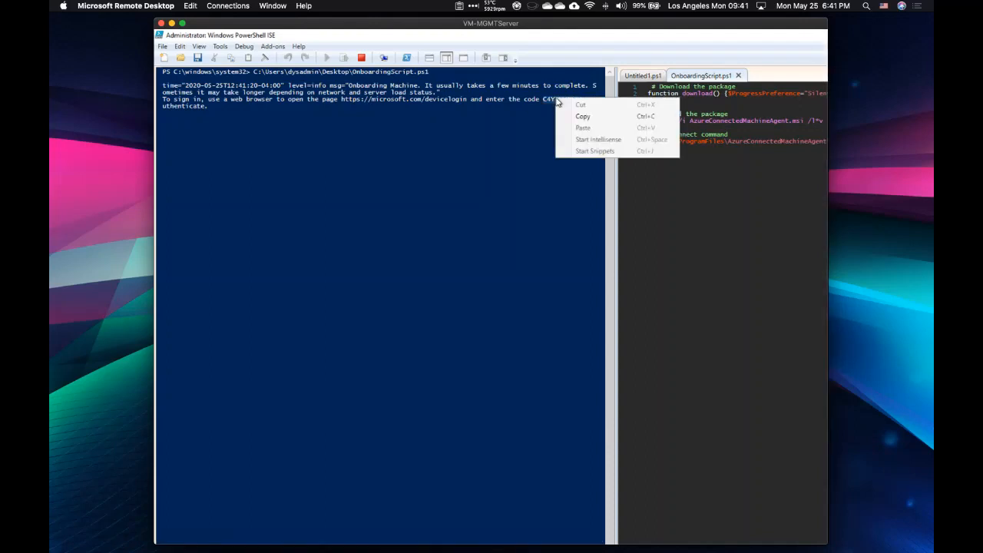
pyautogui.click(591, 117)
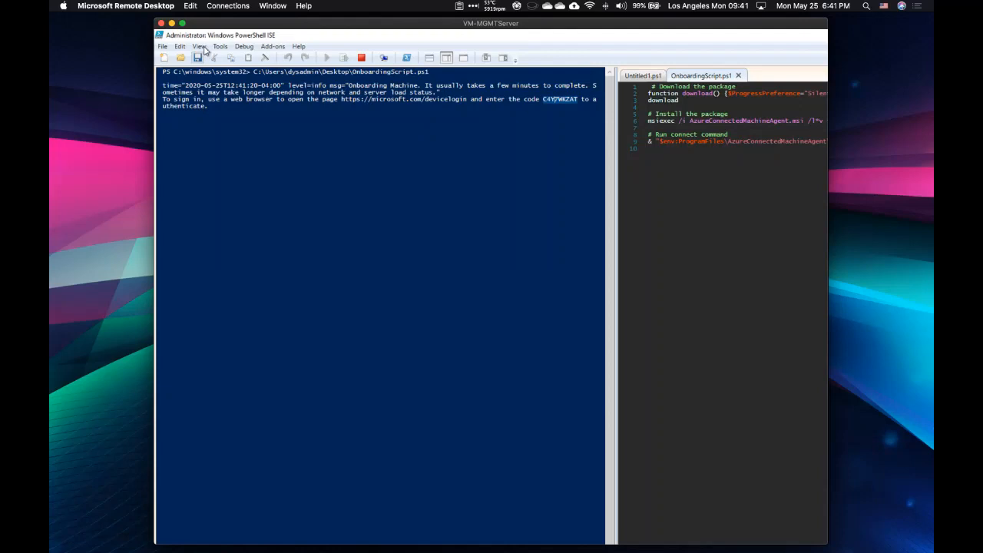
# - Move the session window aside, enlarge the PowerShell ISE text and place the script pane above the console
pyautogui.moveTo(674, 27); pyautogui.dragTo(577, 26)
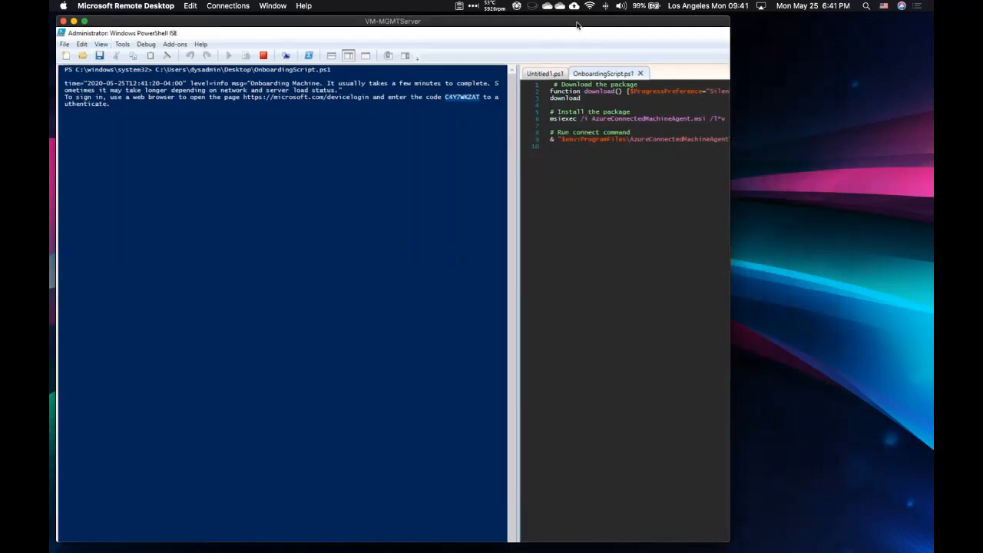
pyautogui.scroll(-3, 607, 359)
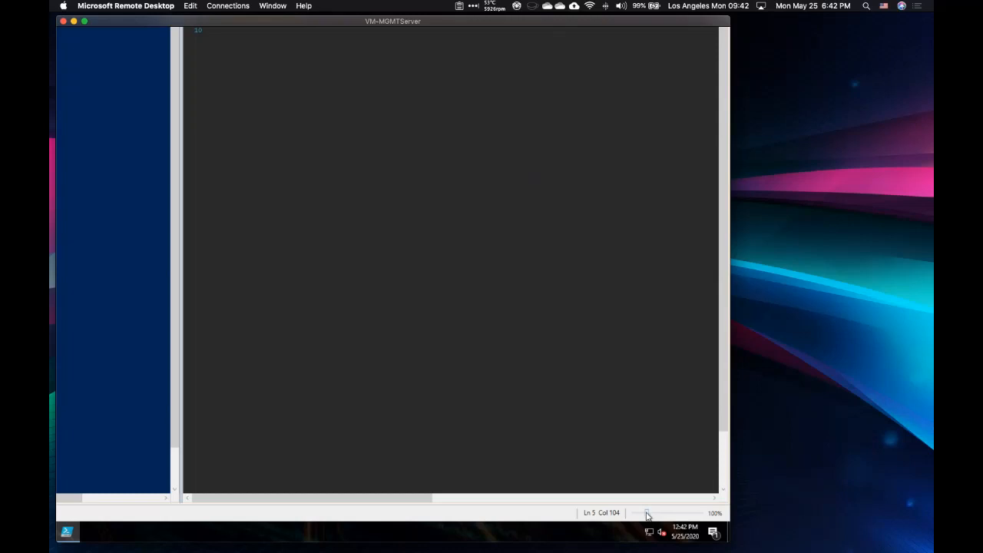
pyautogui.click(666, 513)
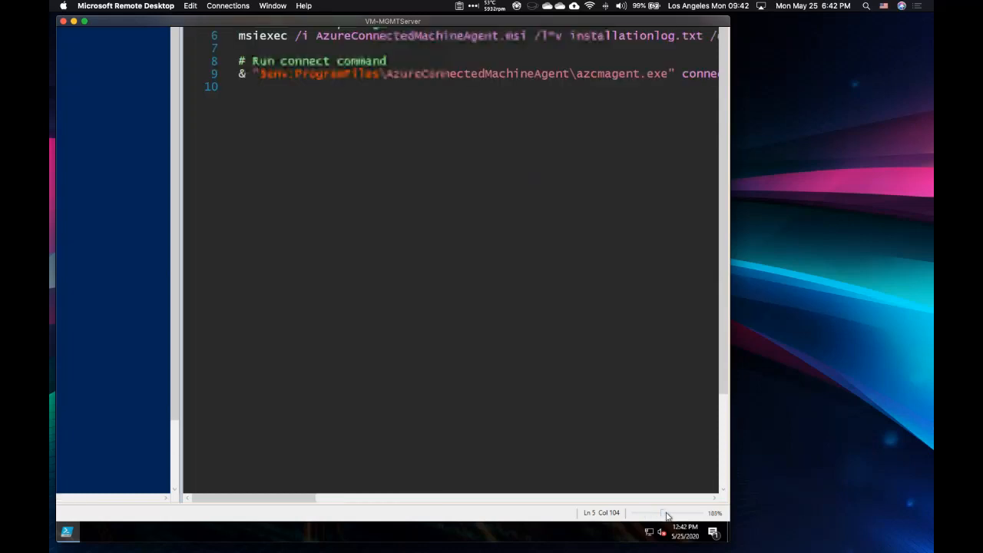
pyautogui.hscroll(-5, 403, 355)
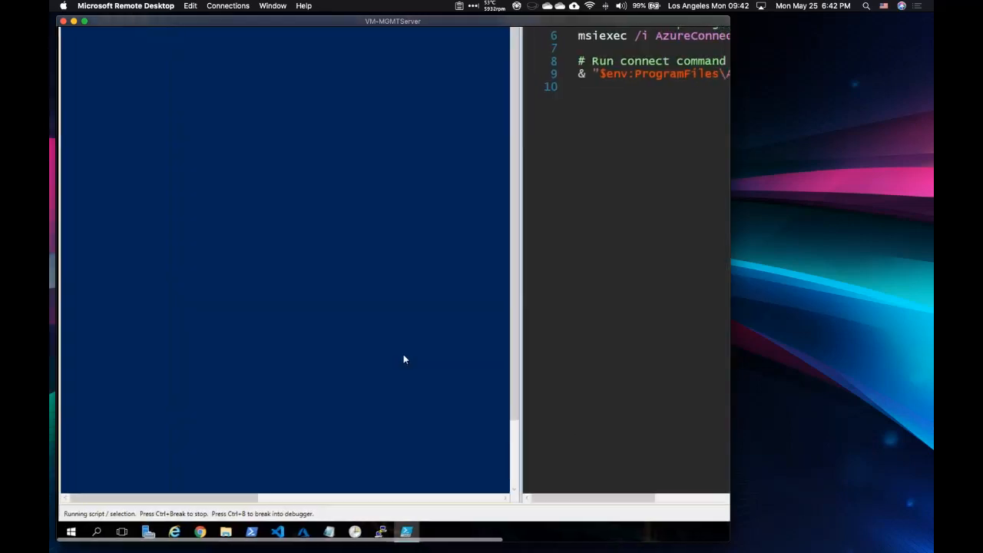
pyautogui.scroll(5, 403, 356)
pyautogui.hotkey('ctrl', '-')
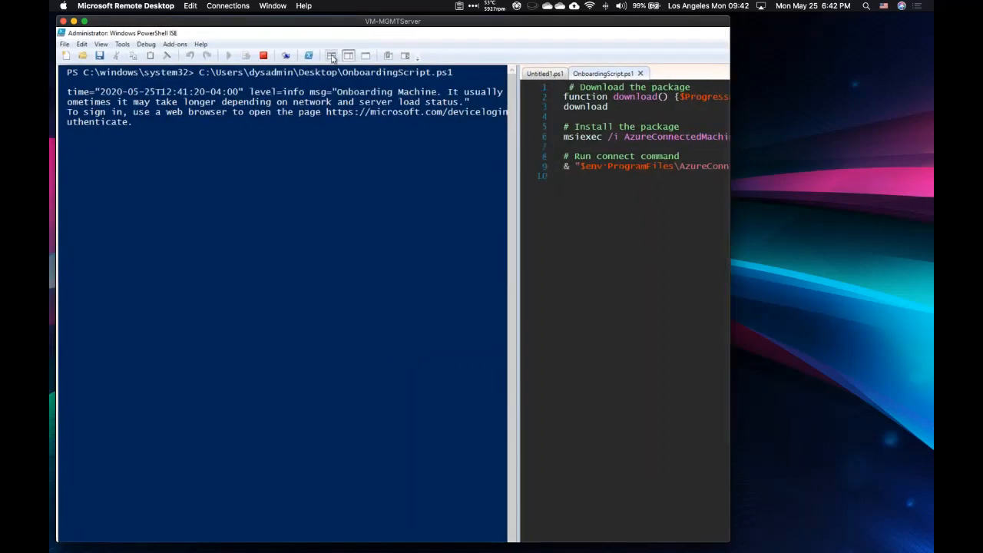
pyautogui.click(332, 59)
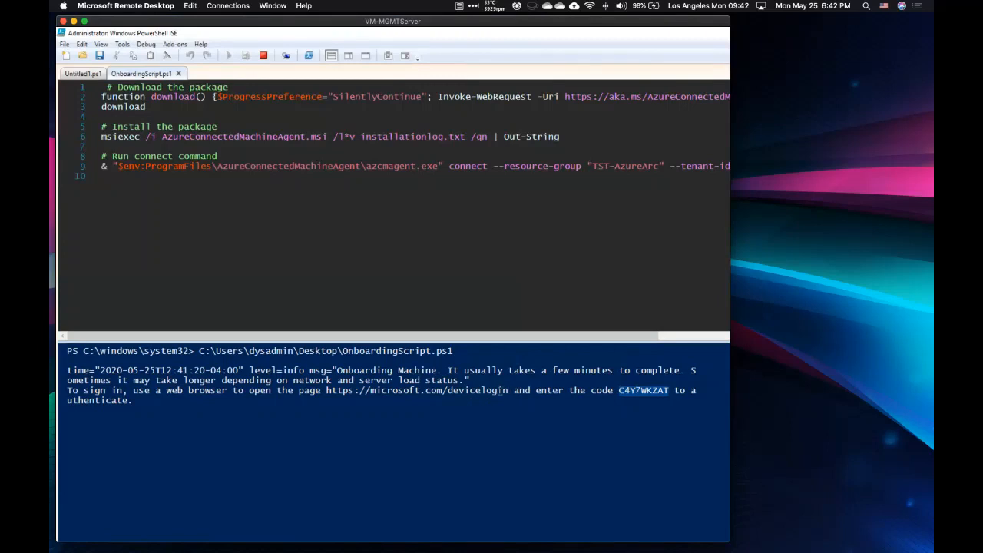
pyautogui.moveTo(508, 390); pyautogui.dragTo(327, 390)
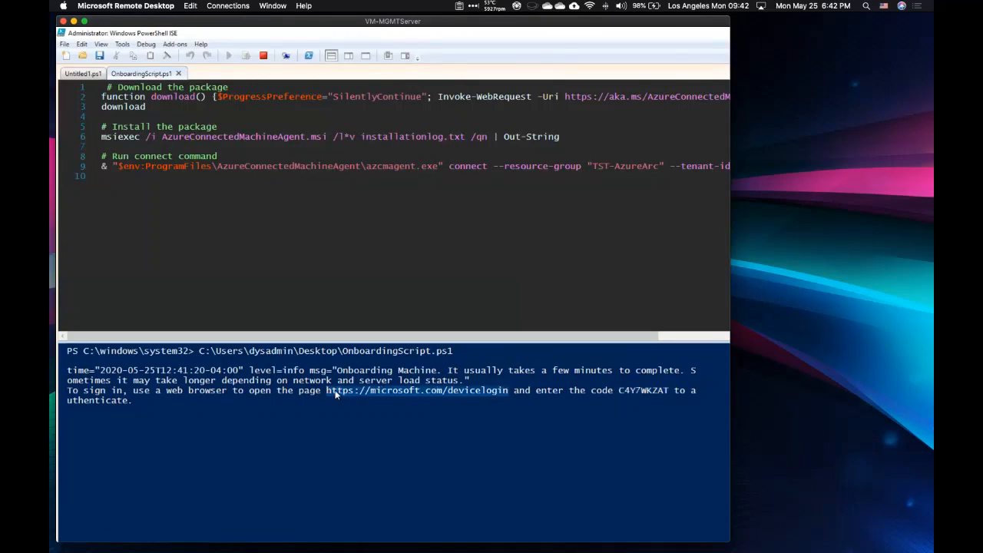
pyautogui.rightClick(385, 422)
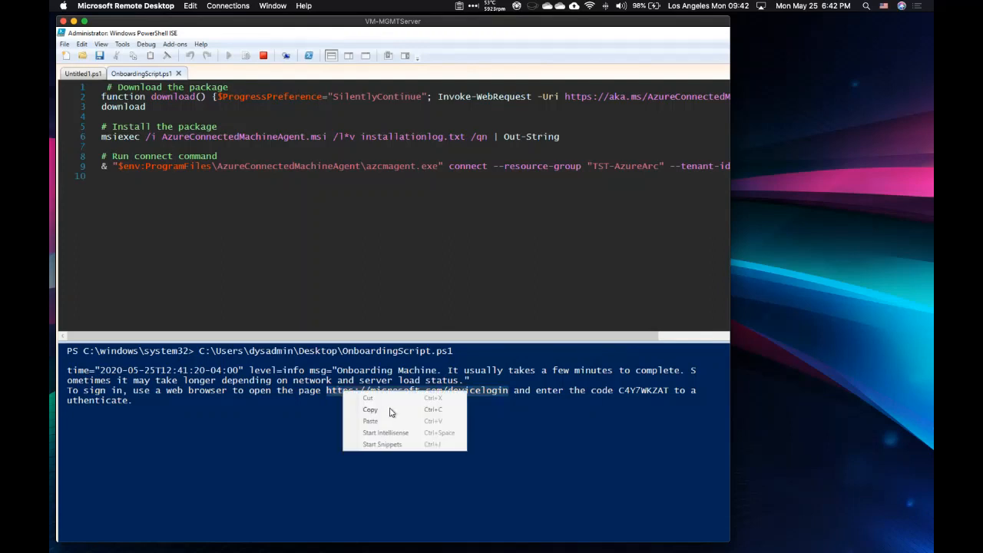
pyautogui.click(390, 412)
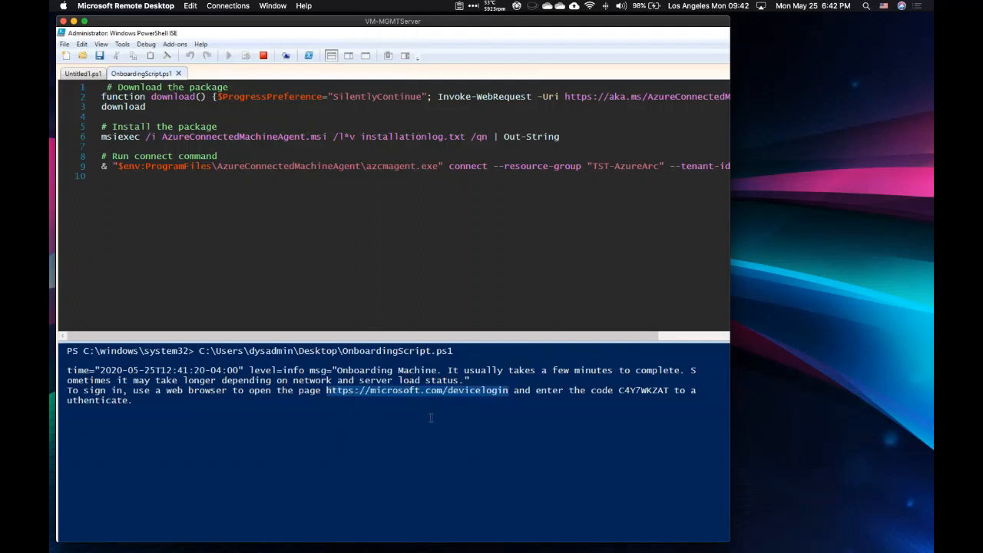
pyautogui.scroll(-5, 431, 417)
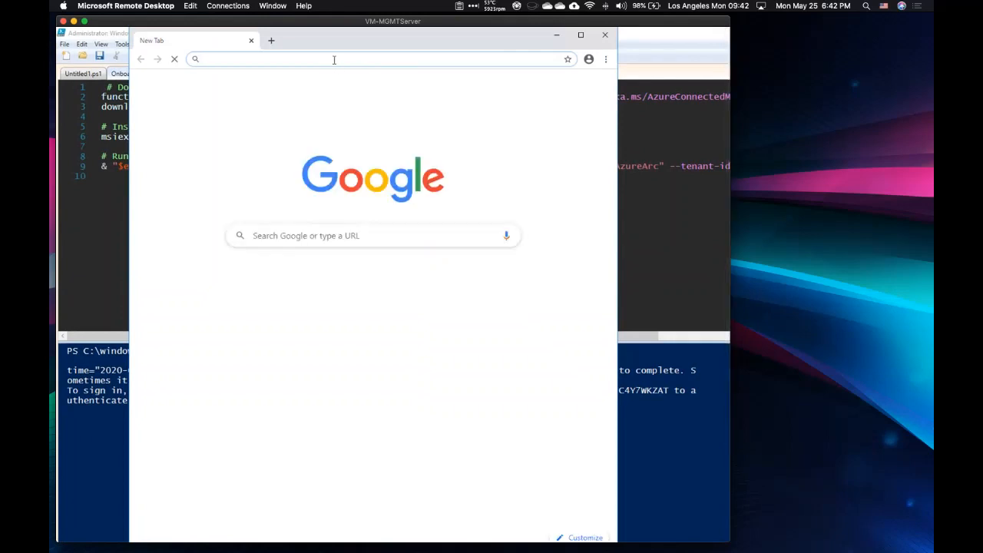
pyautogui.hotkey('ctrl', 'v')
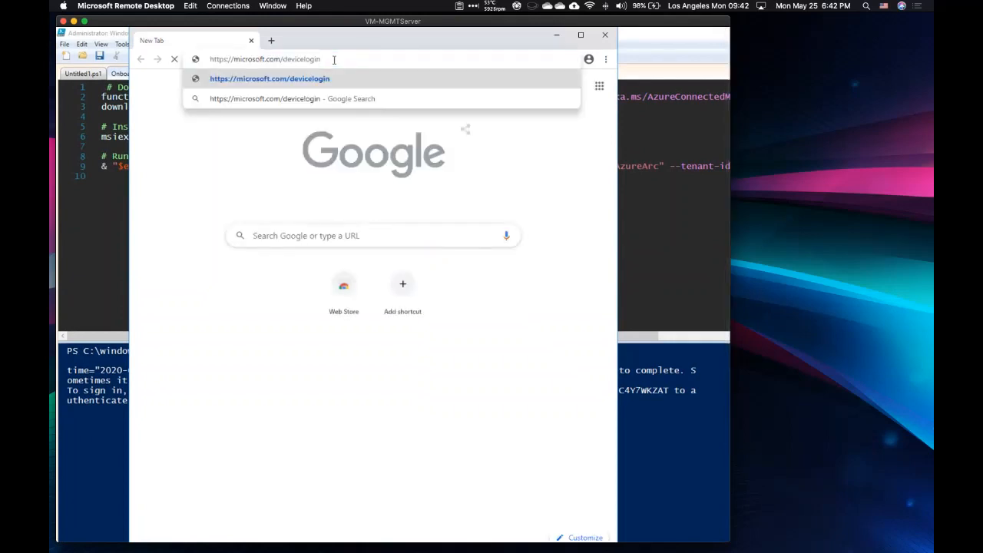
pyautogui.press('Return')
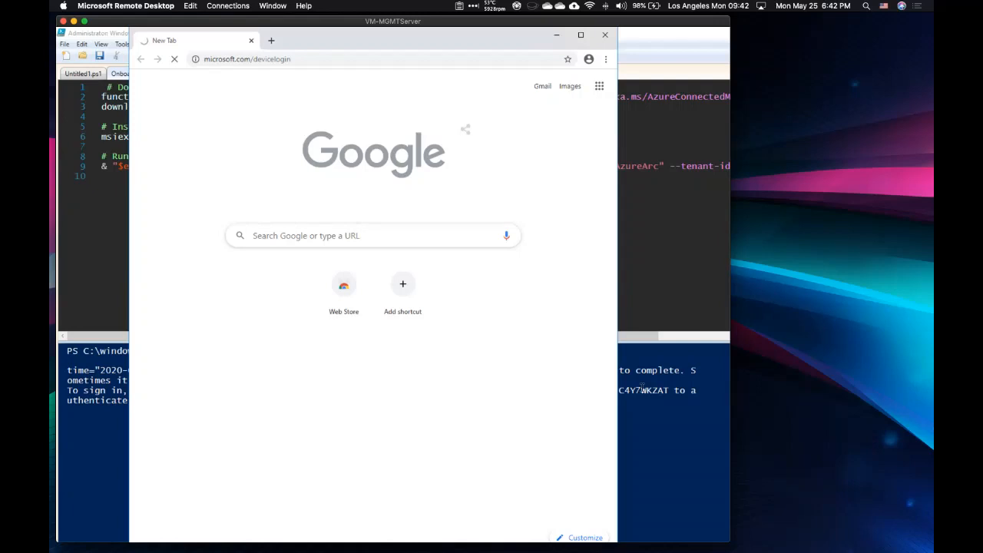
pyautogui.click(641, 388)
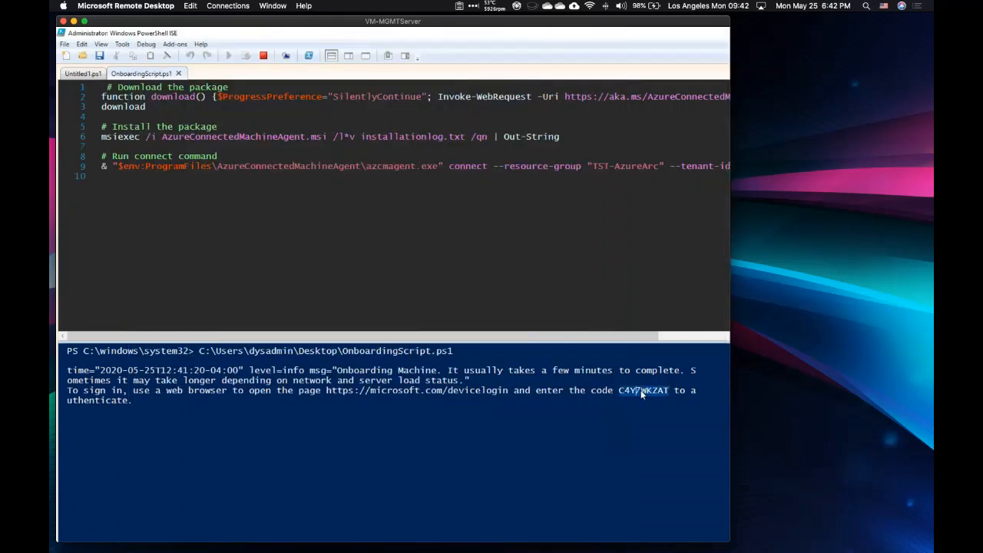
pyautogui.rightClick(641, 393)
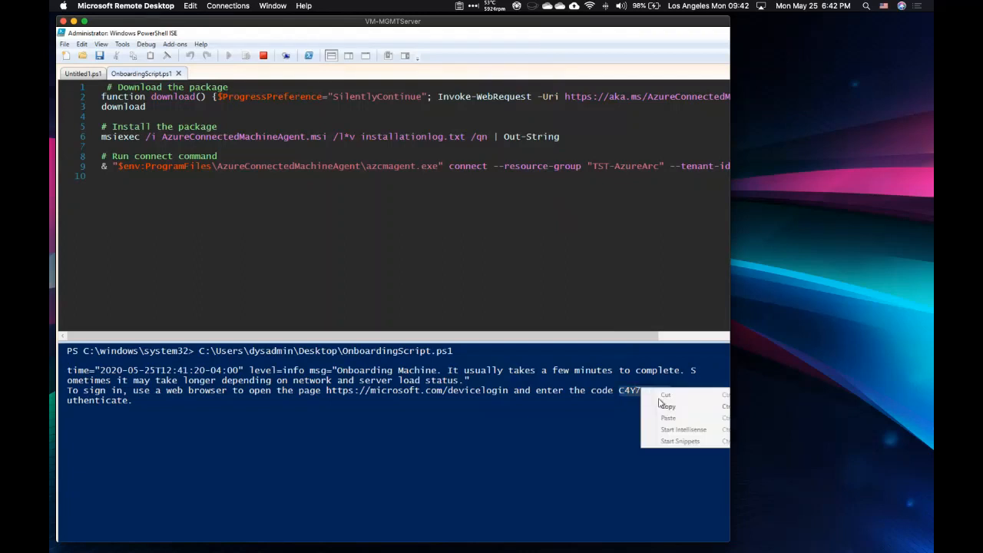
pyautogui.click(665, 404)
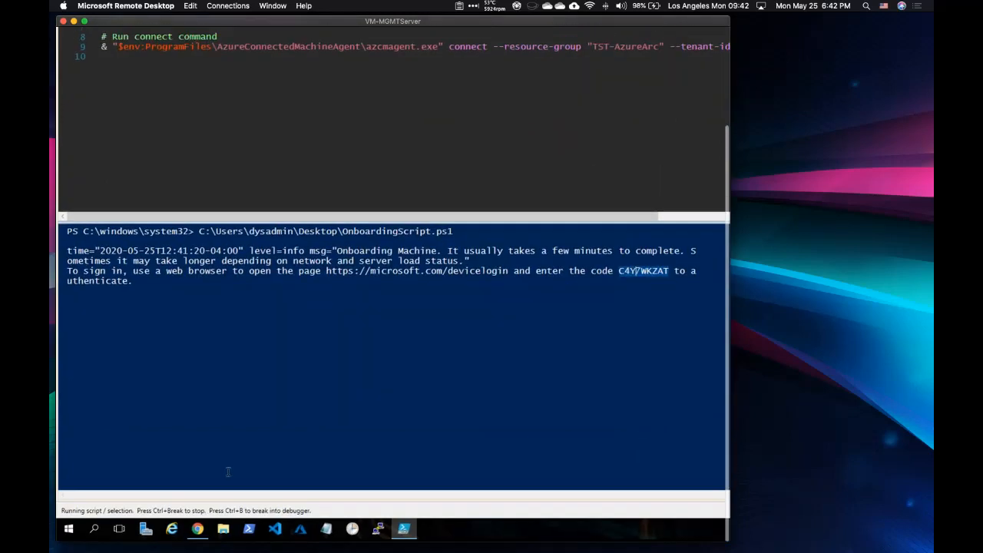
# - Paste the device sign-in code into the code field of the Microsoft device login page in Chrome and submit it
pyautogui.click(198, 533)
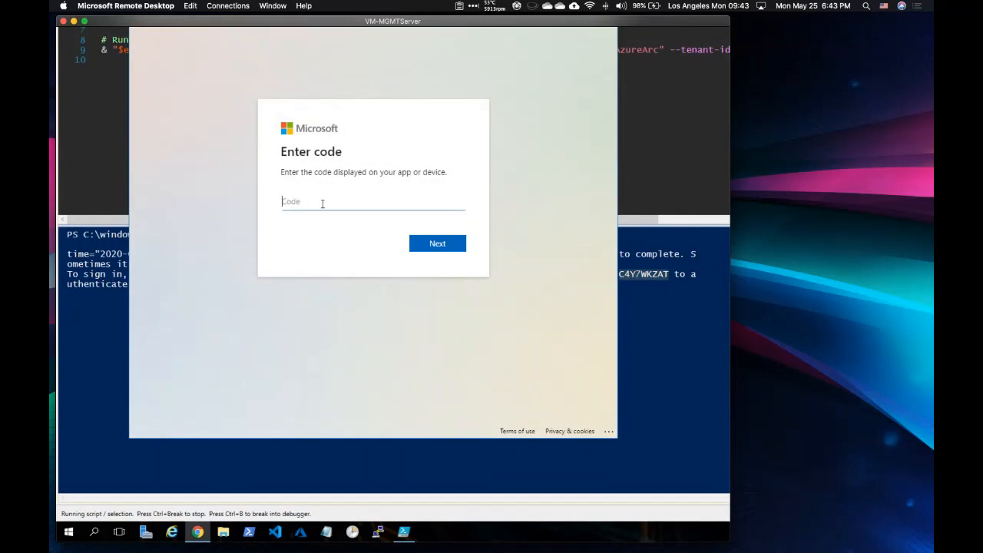
pyautogui.hotkey('ctrl', 'v')
pyautogui.click(431, 246)
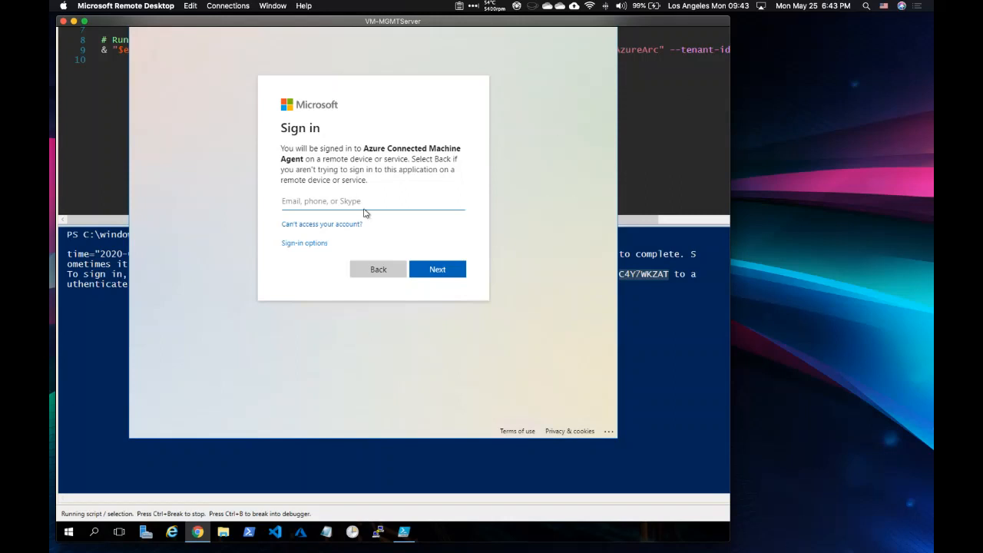
# - Enter the Azure account's e-mail to sign in to Azure Connected Machine Agent and continue the sign-in
pyautogui.click(447, 275)
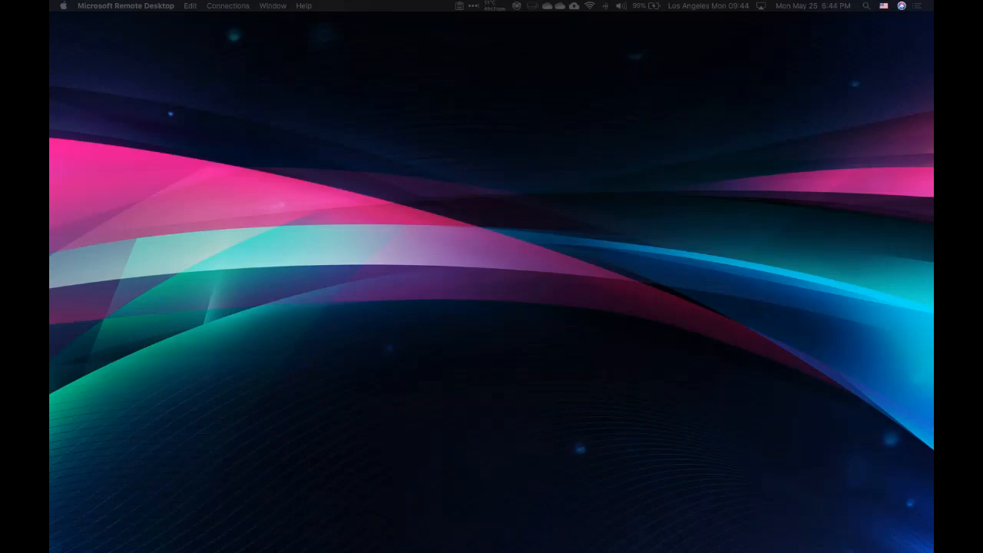
# - Switch to the Azure portal and refresh the Machines - Azure Arc list to look for the onboarded server
pyautogui.moveTo(682, 549); pyautogui.dragTo(697, 16)
pyautogui.scroll(3, 669, 160)
pyautogui.scroll(1, 670, 163)
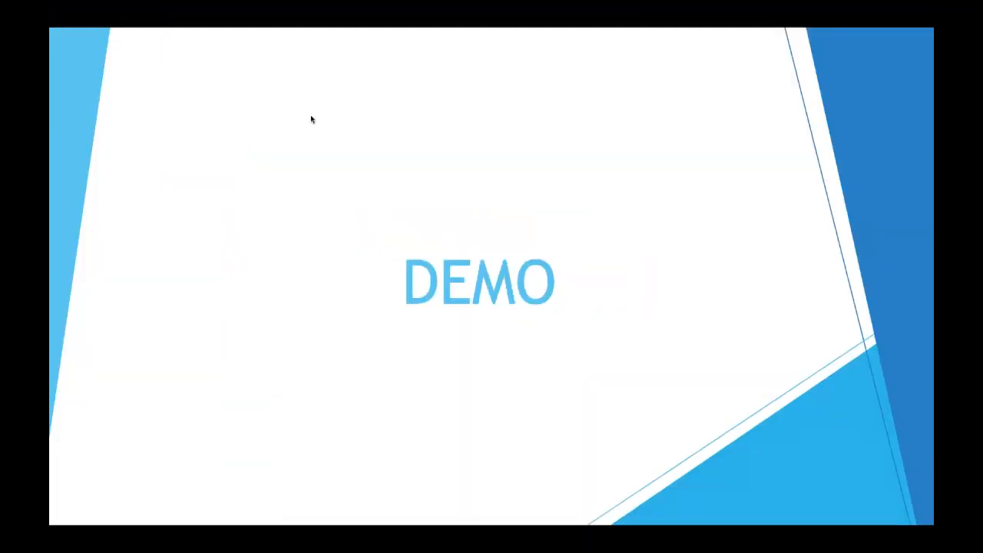
pyautogui.hotkey('ctrl', 'Right')
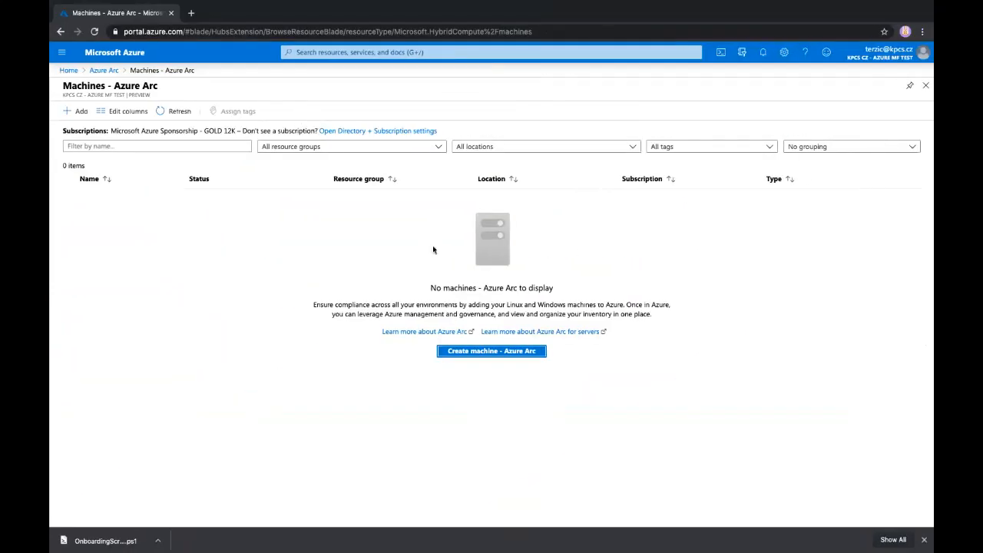
pyautogui.click(178, 111)
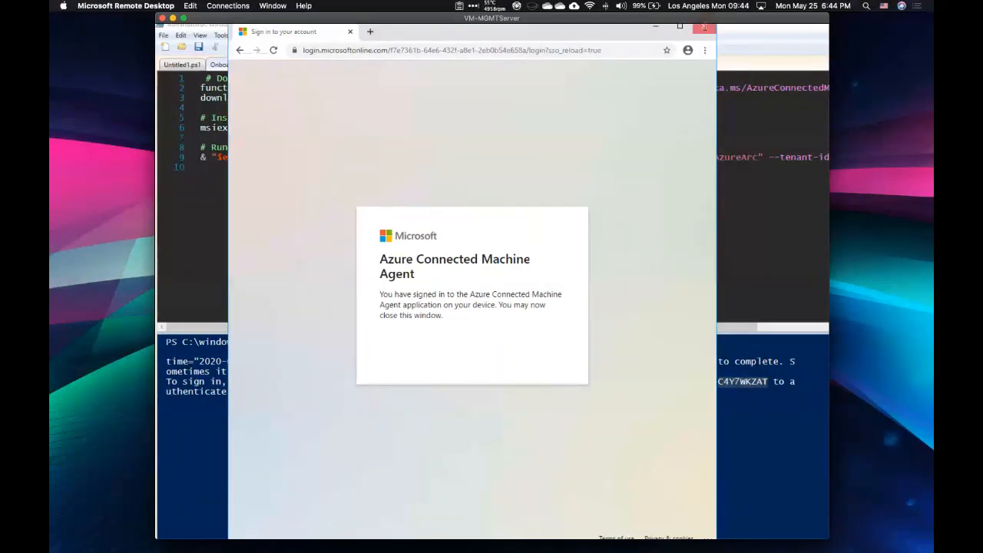
# - Return to the VM-MGMTServer session and check the onboarding script's progress in the PowerShell ISE console
pyautogui.click(704, 28)
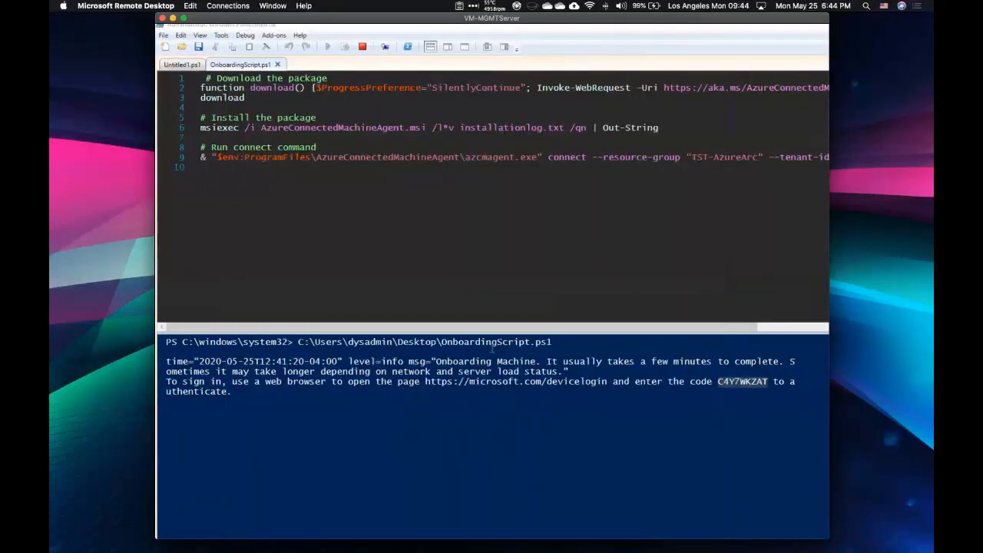
pyautogui.click(404, 441)
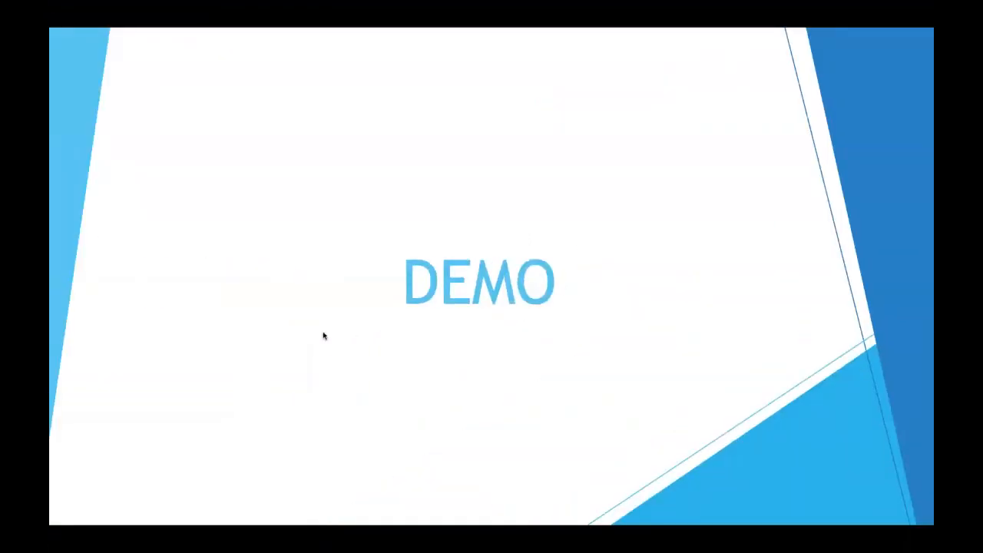
pyautogui.press('Right')
pyautogui.press('Left')
pyautogui.press('Left')
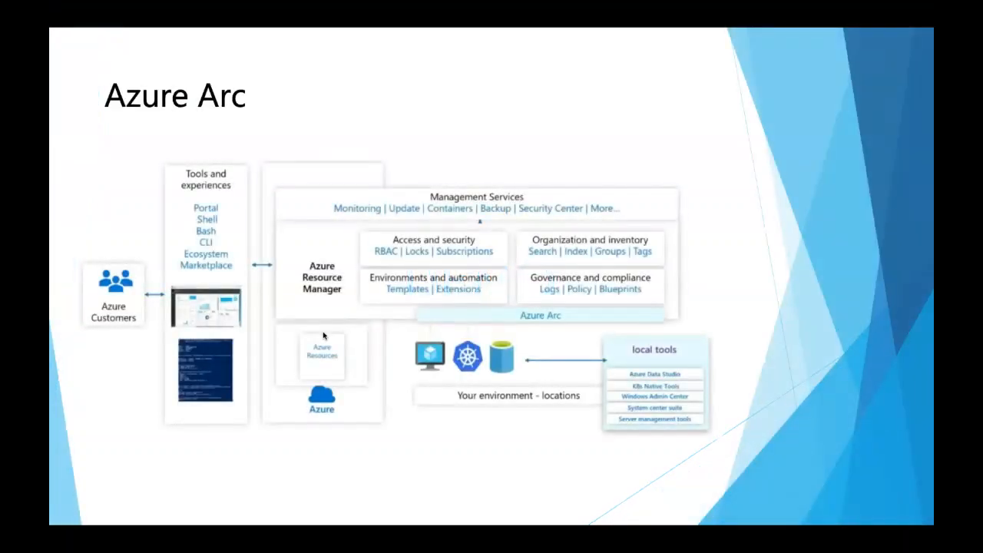
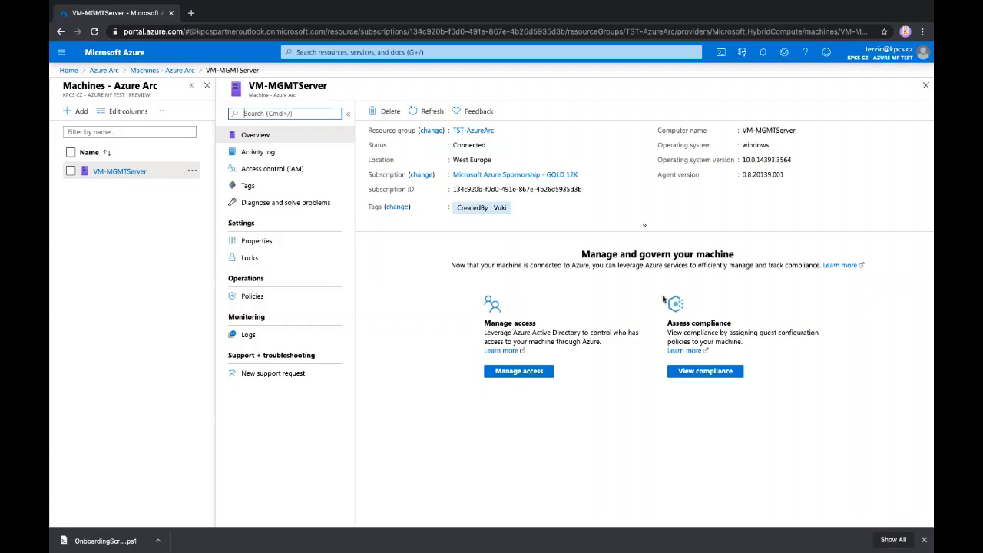
# - Review the locks, properties and policy compliance of the Arc machine VM-MGMTServer
pyautogui.click(268, 260)
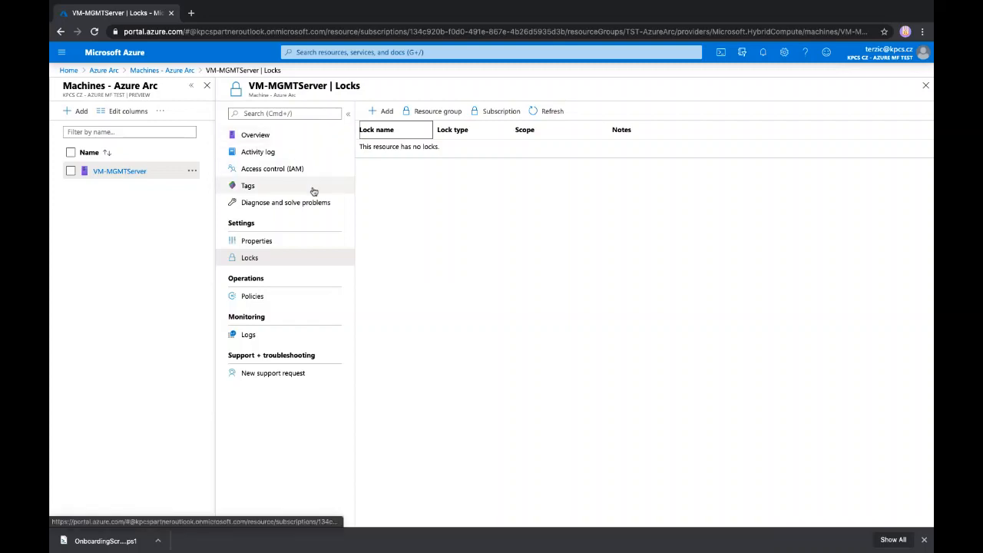
pyautogui.click(310, 244)
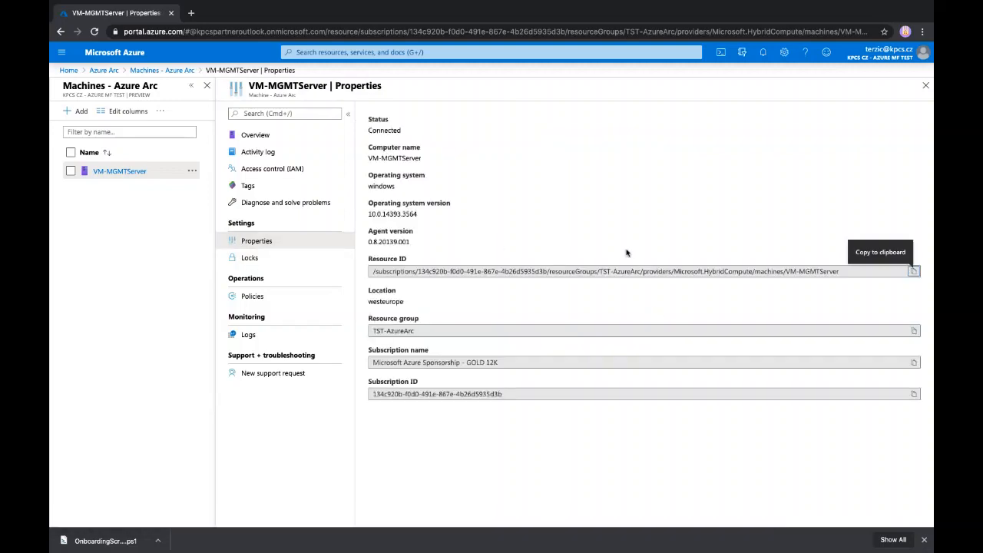
pyautogui.click(282, 299)
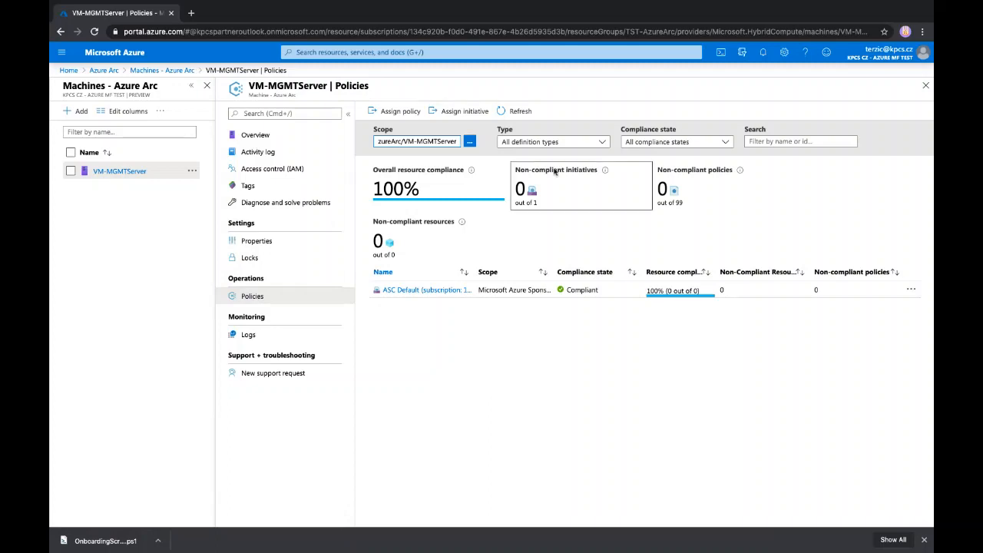
# - Start a policy assignment for the machine and choose the definition "Disk encryption should be applied on virtual machines"
pyautogui.click(400, 112)
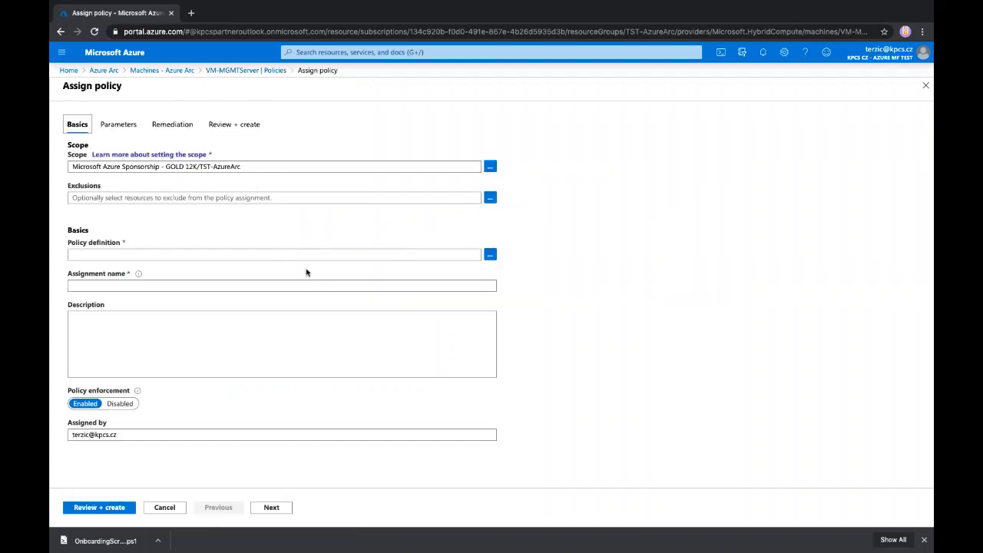
pyautogui.click(490, 254)
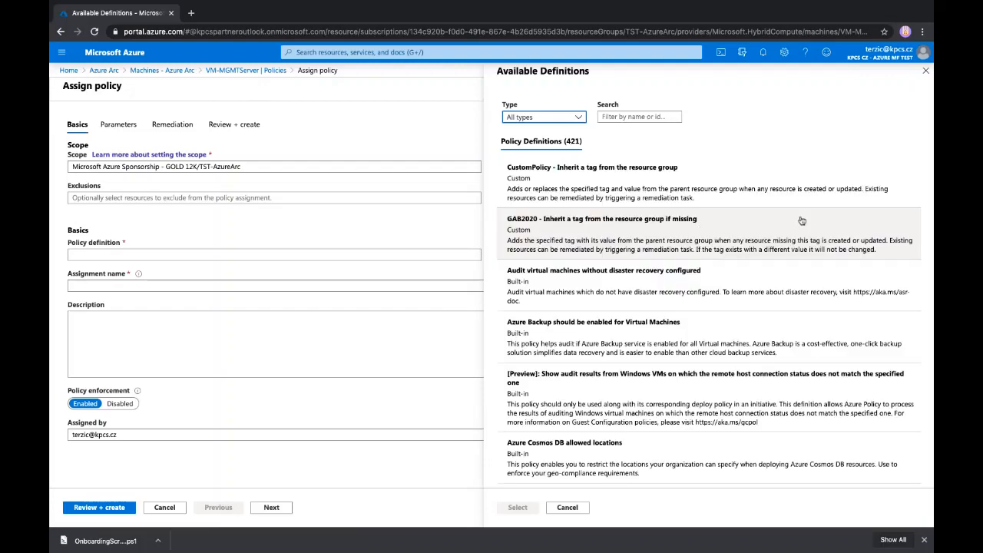
pyautogui.scroll(-3, 694, 335)
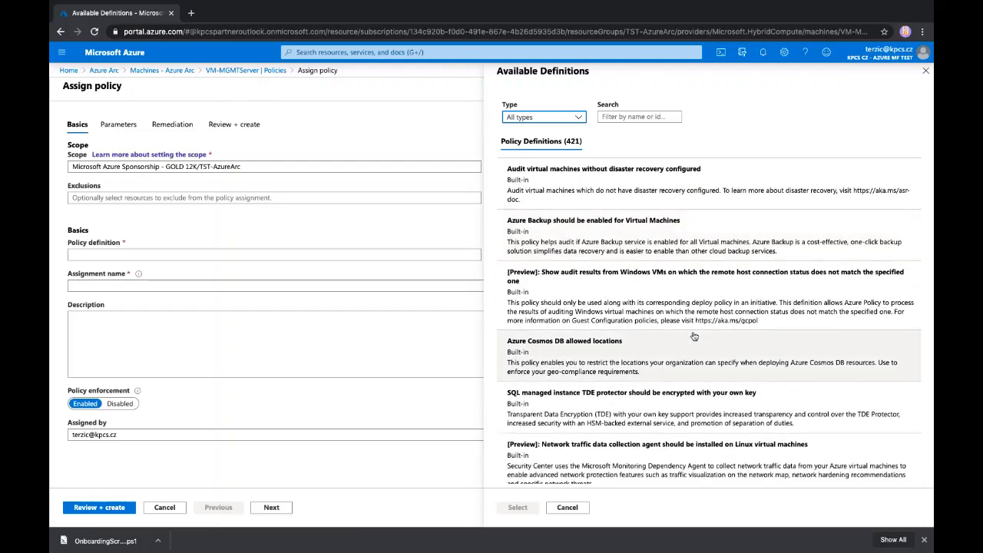
pyautogui.scroll(-4, 693, 336)
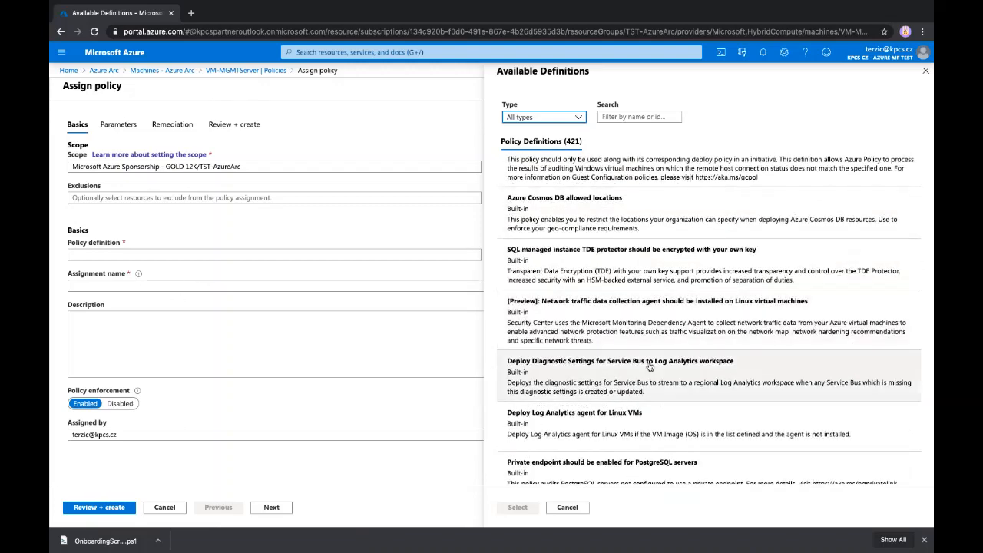
pyautogui.scroll(-6, 669, 375)
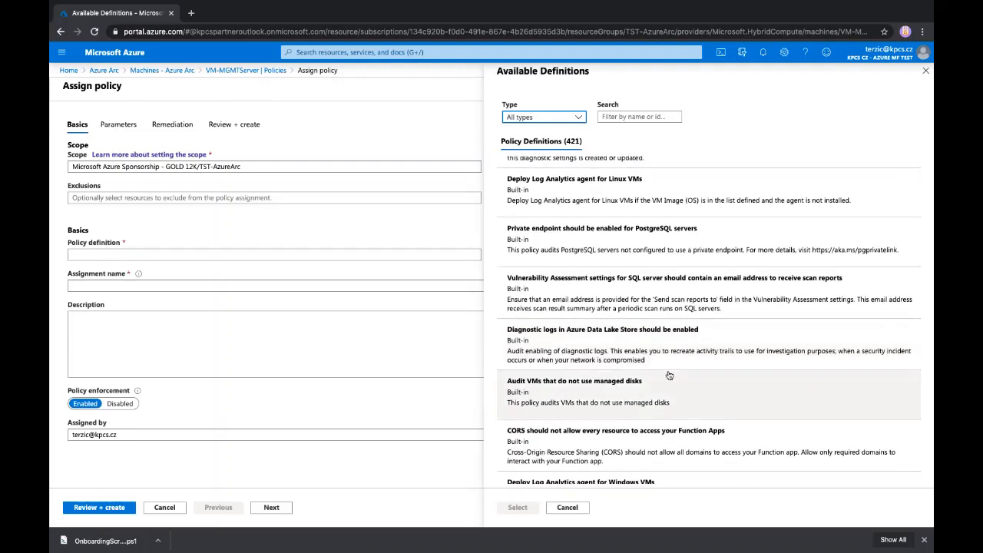
pyautogui.scroll(-3, 668, 375)
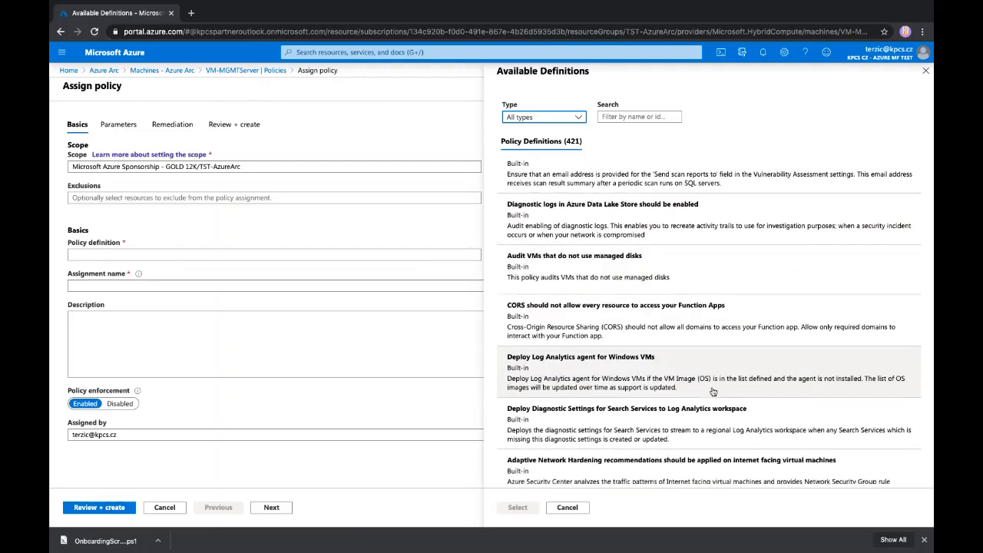
pyautogui.scroll(-5, 721, 346)
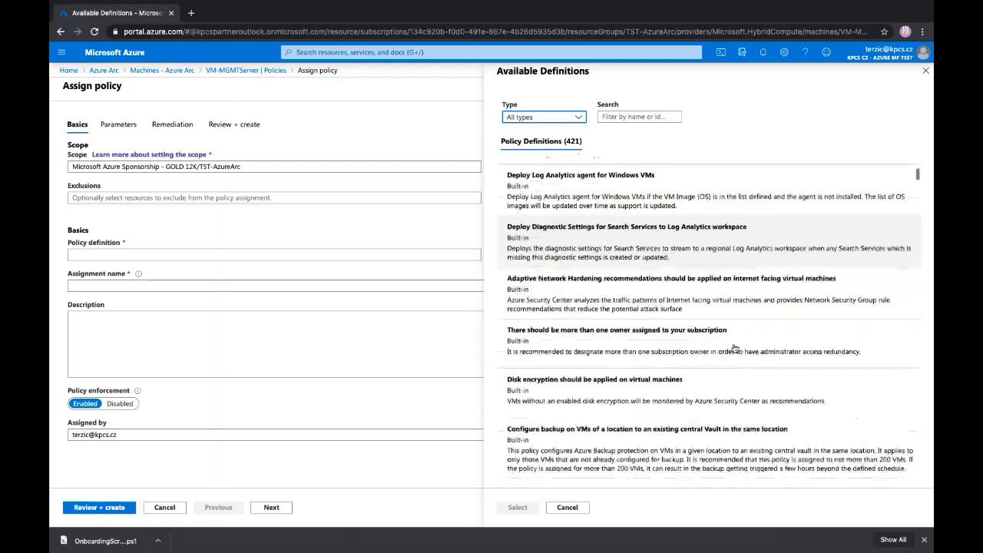
pyautogui.scroll(-3, 734, 348)
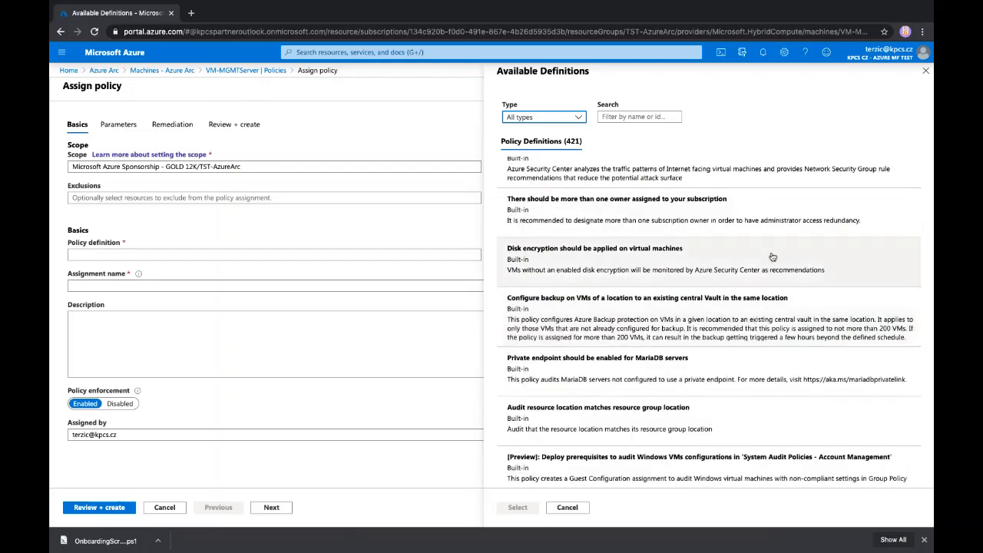
pyautogui.click(783, 258)
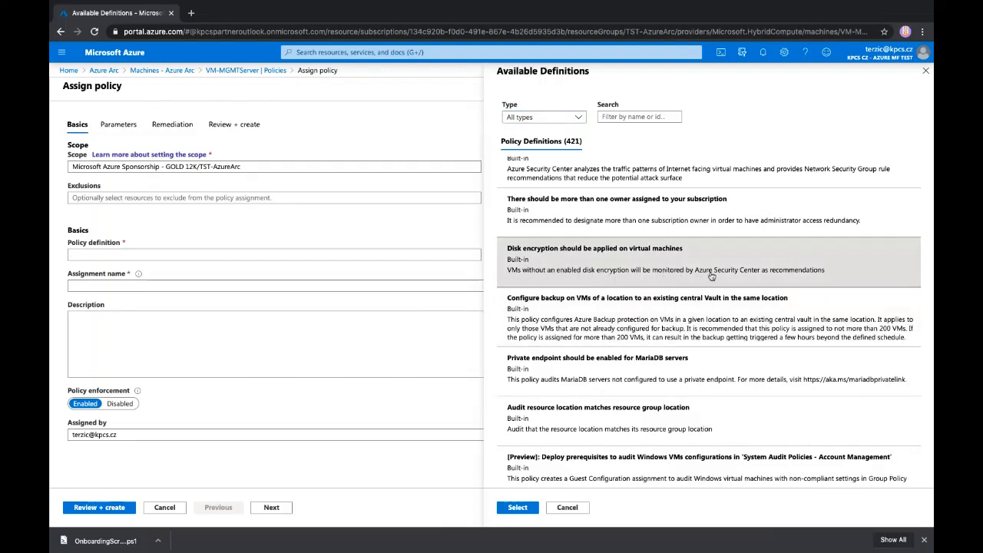
pyautogui.click(517, 507)
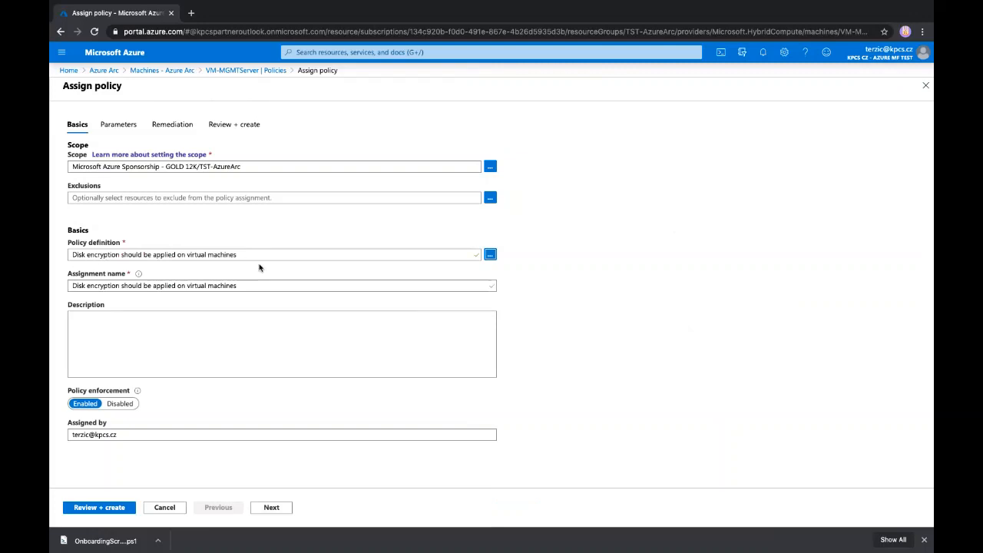
# - Check the available effects in the assignment's parameters, keep AuditIfNotExists, and continue to remediation
pyautogui.click(280, 510)
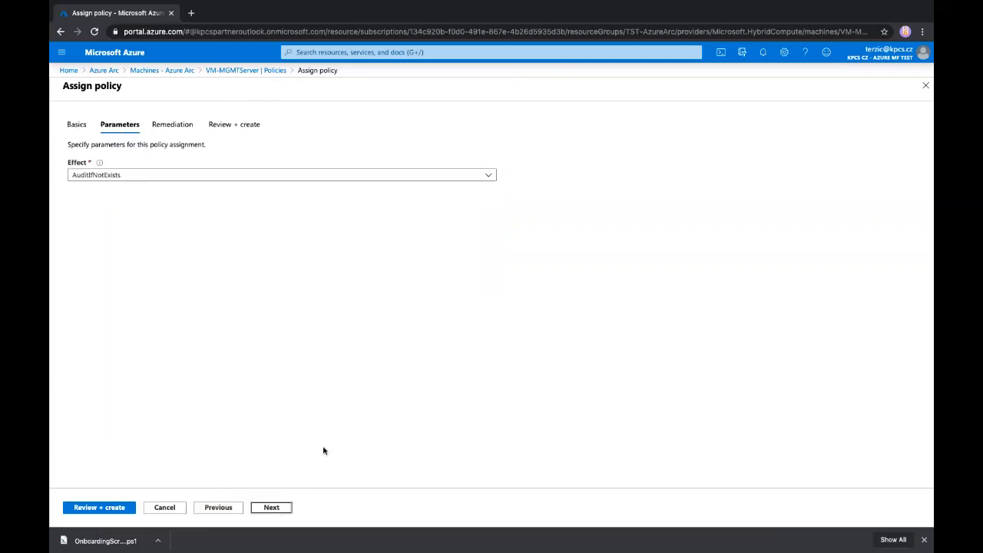
pyautogui.click(184, 175)
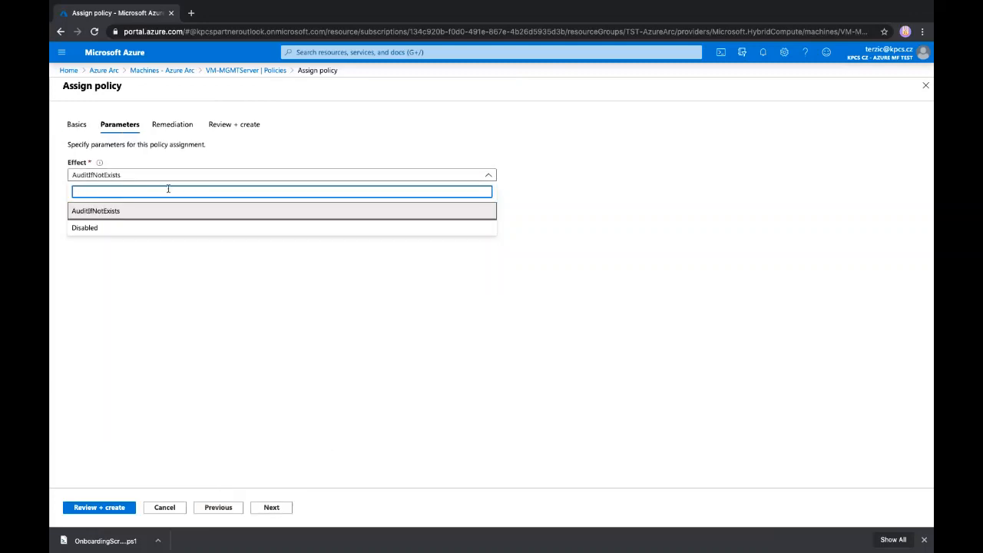
pyautogui.click(301, 416)
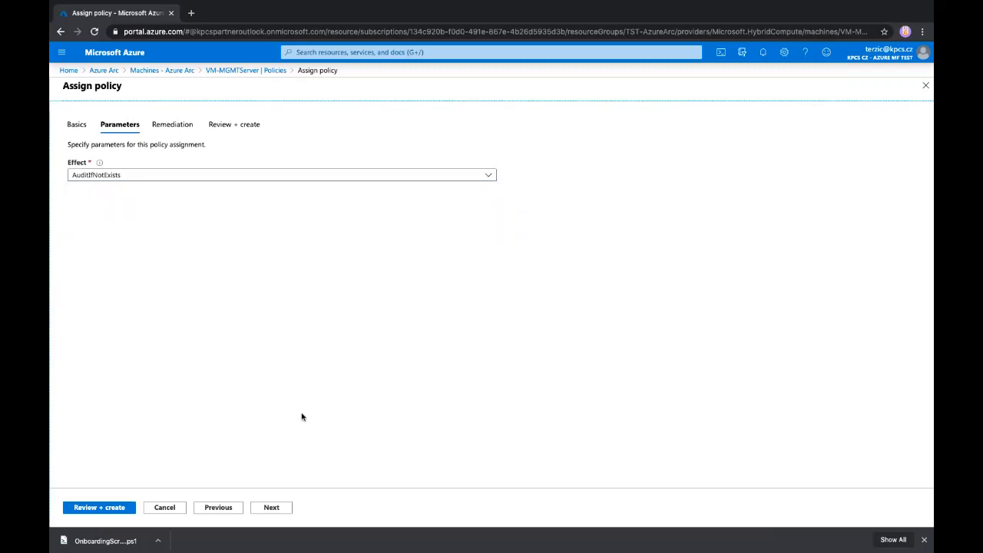
pyautogui.click(271, 507)
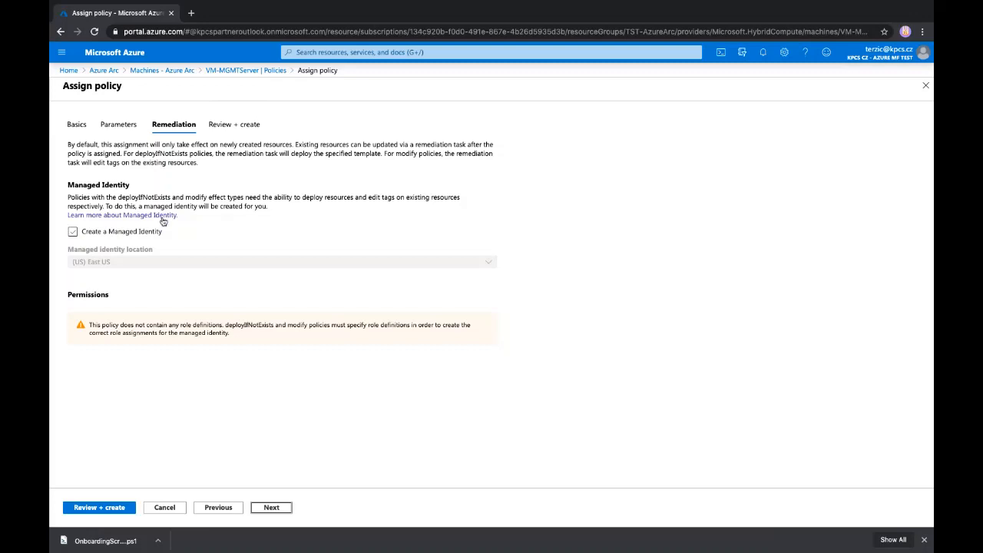
# - Leave the managed identity option unselected, proceed to the review, and create the disk encryption policy assignment
pyautogui.click(126, 234)
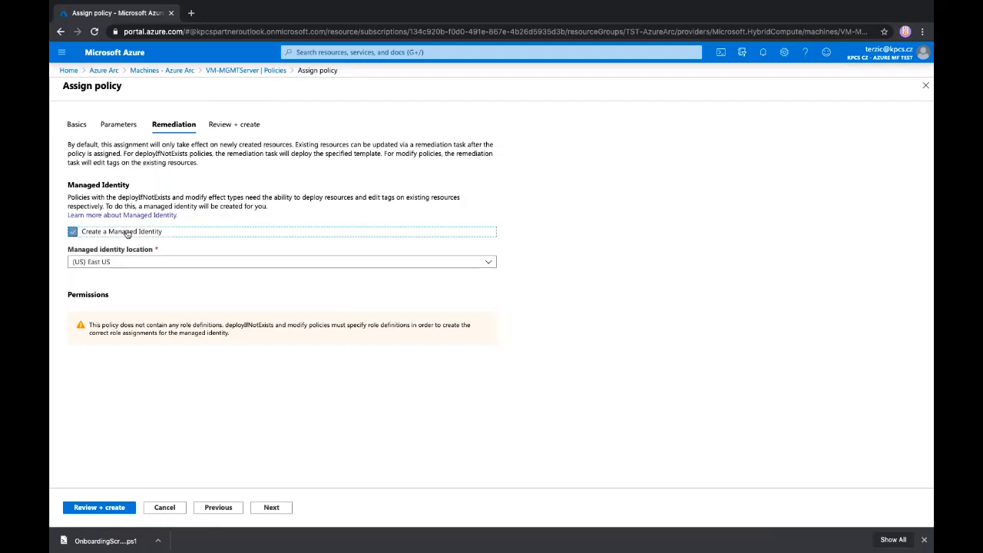
pyautogui.click(127, 234)
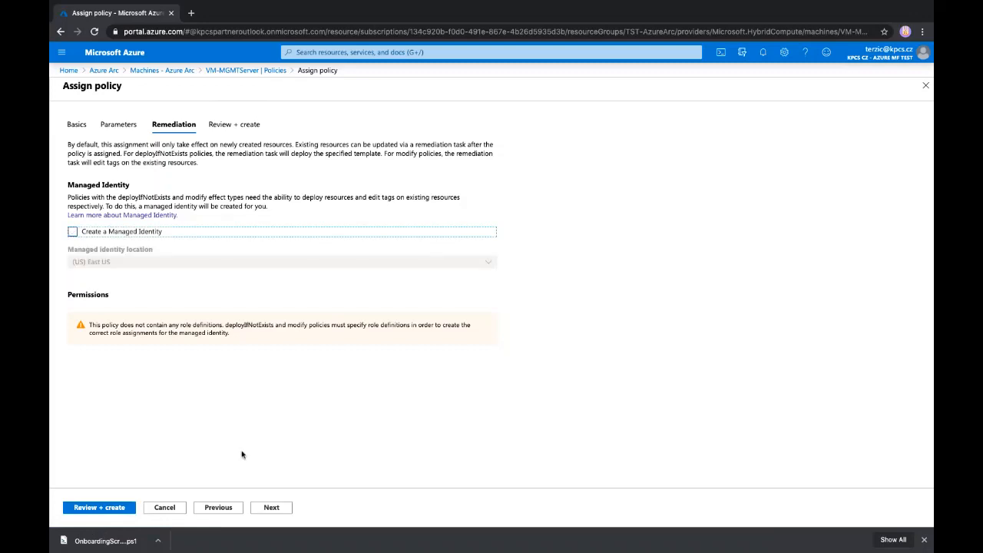
pyautogui.click(278, 508)
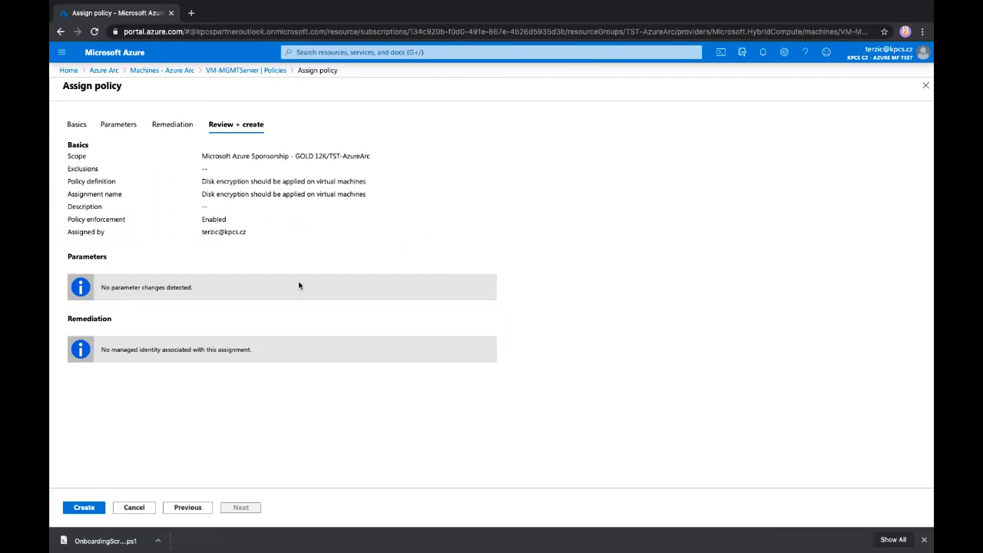
pyautogui.click(84, 507)
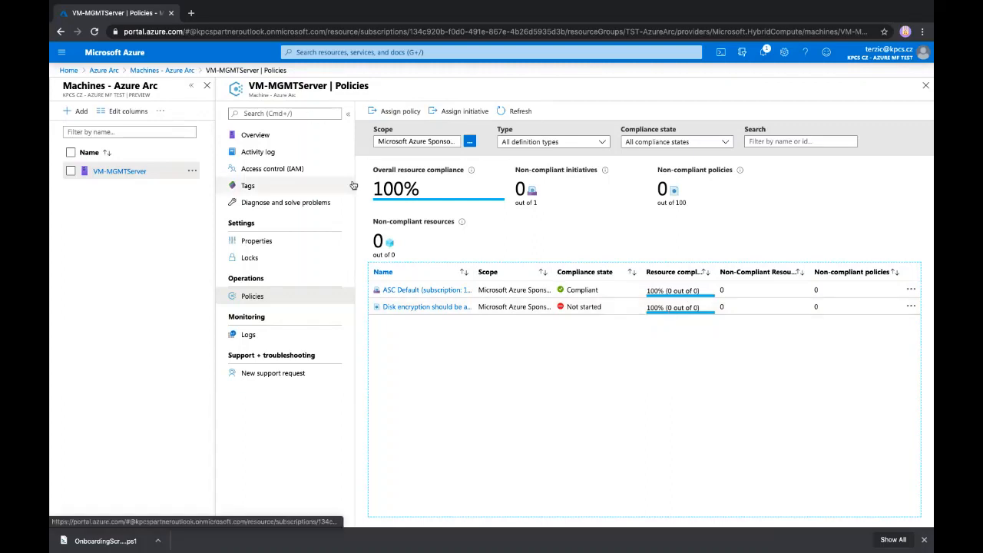
# - Switch to the VM-MGMTServer remote session to check the onboarding script's output, and return to the machine's policies in the Azure portal
pyautogui.hotkey('ctrl', 'Left')
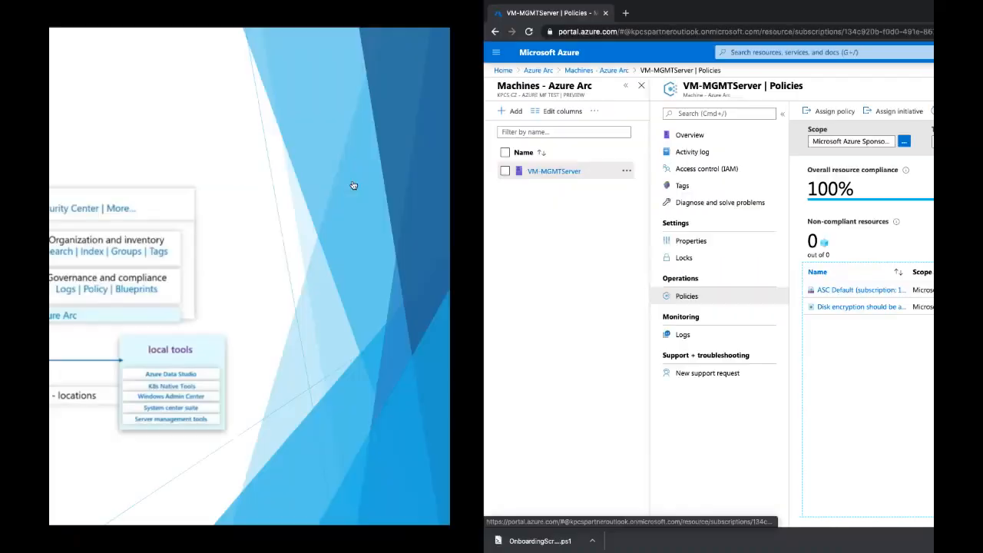
pyautogui.hotkey('ctrl', 'Left')
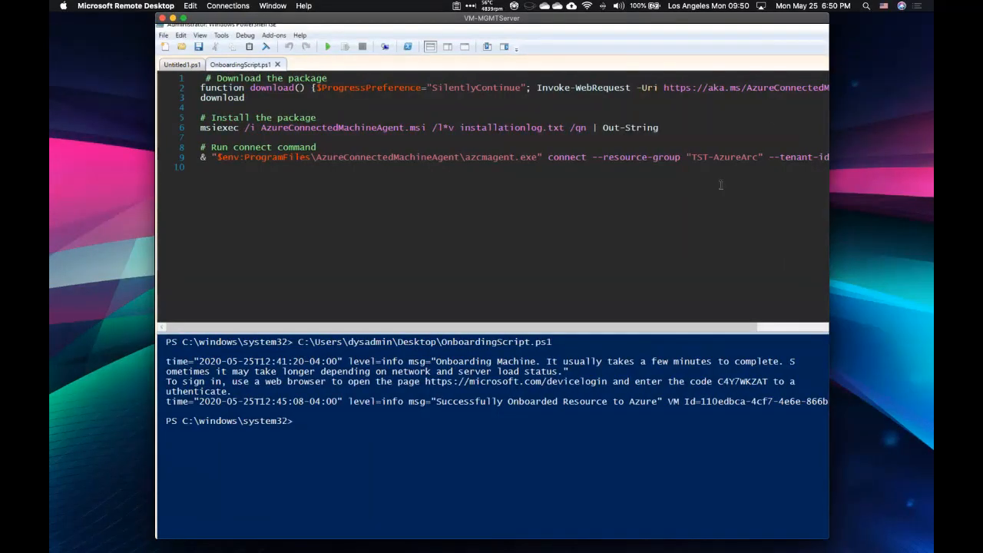
pyautogui.hotkey('ctrl', 'Right')
pyautogui.hotkey('ctrl', 'Right')
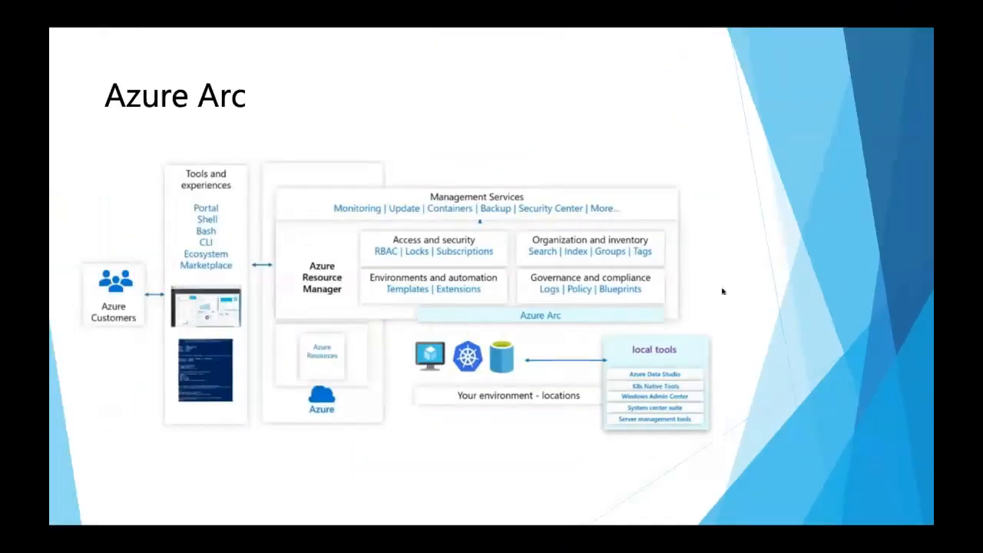
pyautogui.click(814, 290)
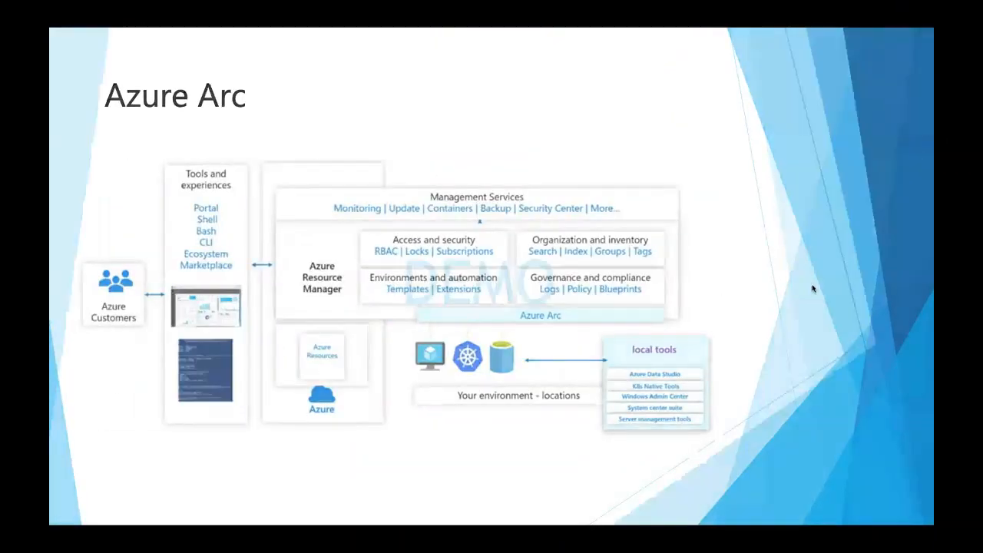
pyautogui.click(820, 294)
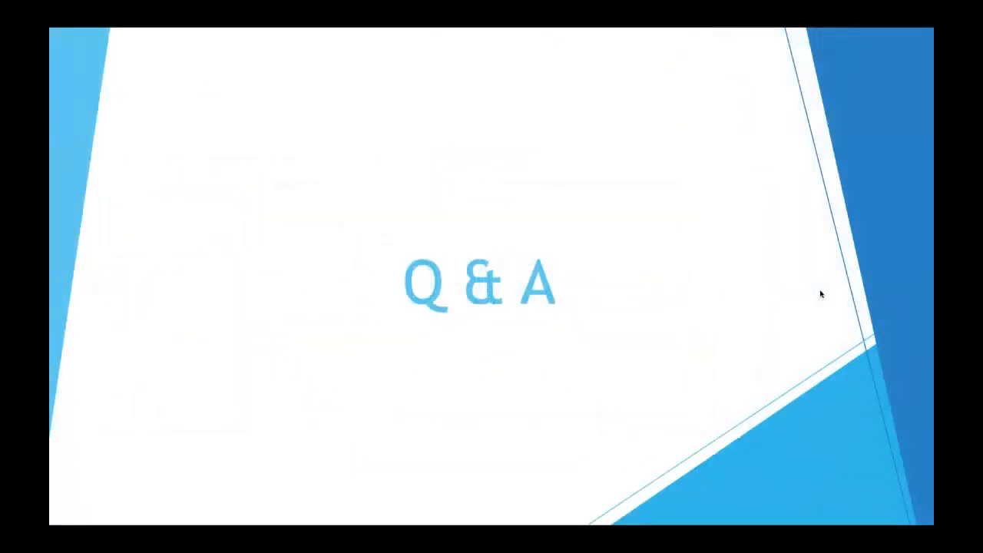